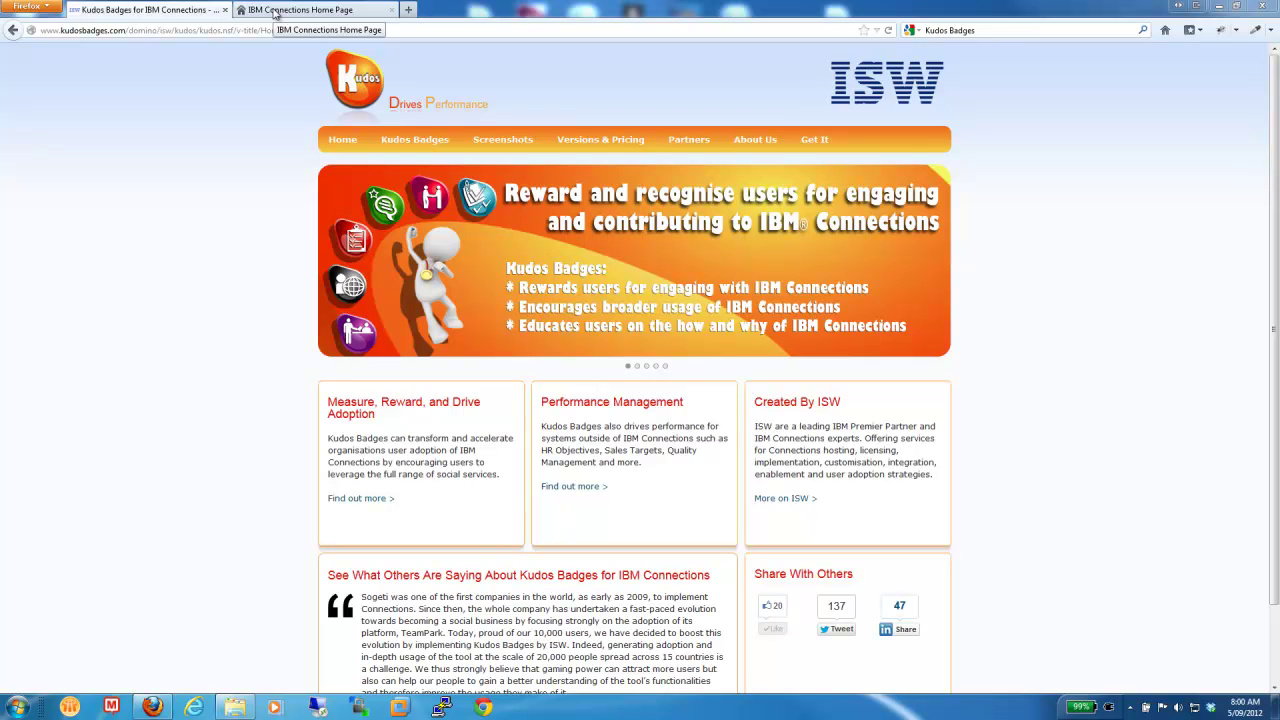
# Switch to the IBM Connections home page and compare the Kudos leaderboard for Everyone, ending on My Network.
pyautogui.click(274, 12)
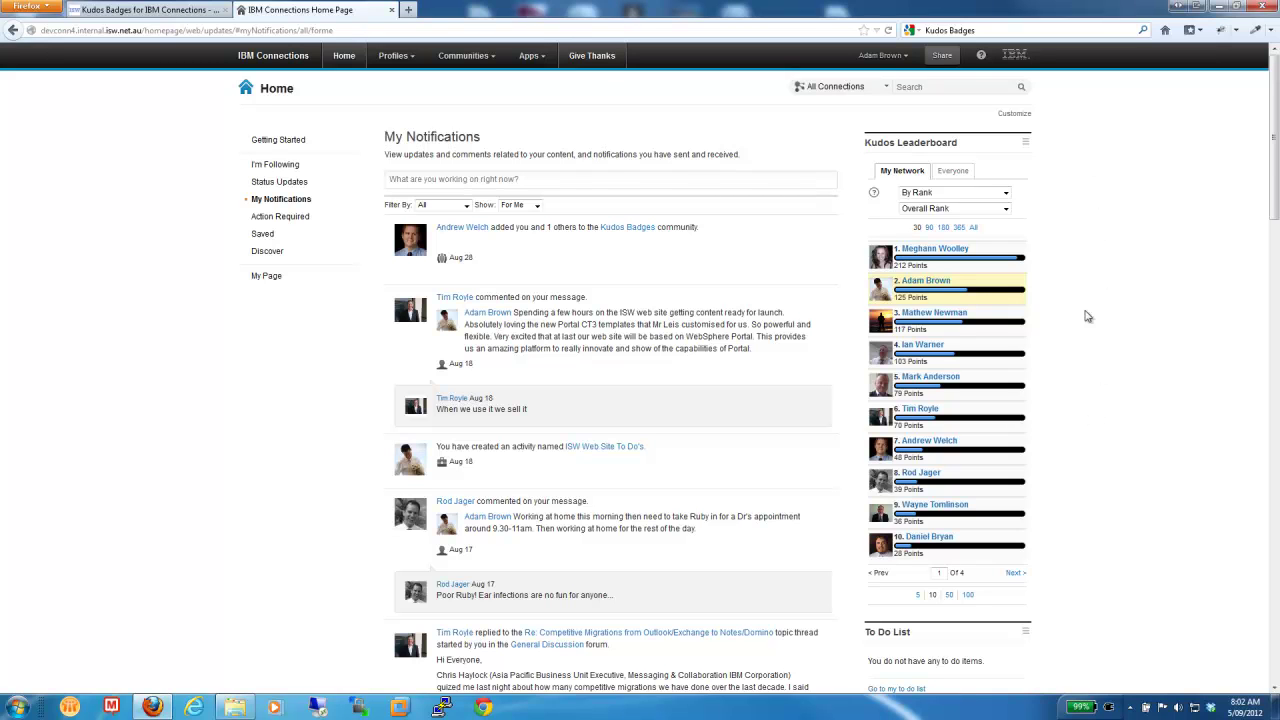
pyautogui.click(951, 172)
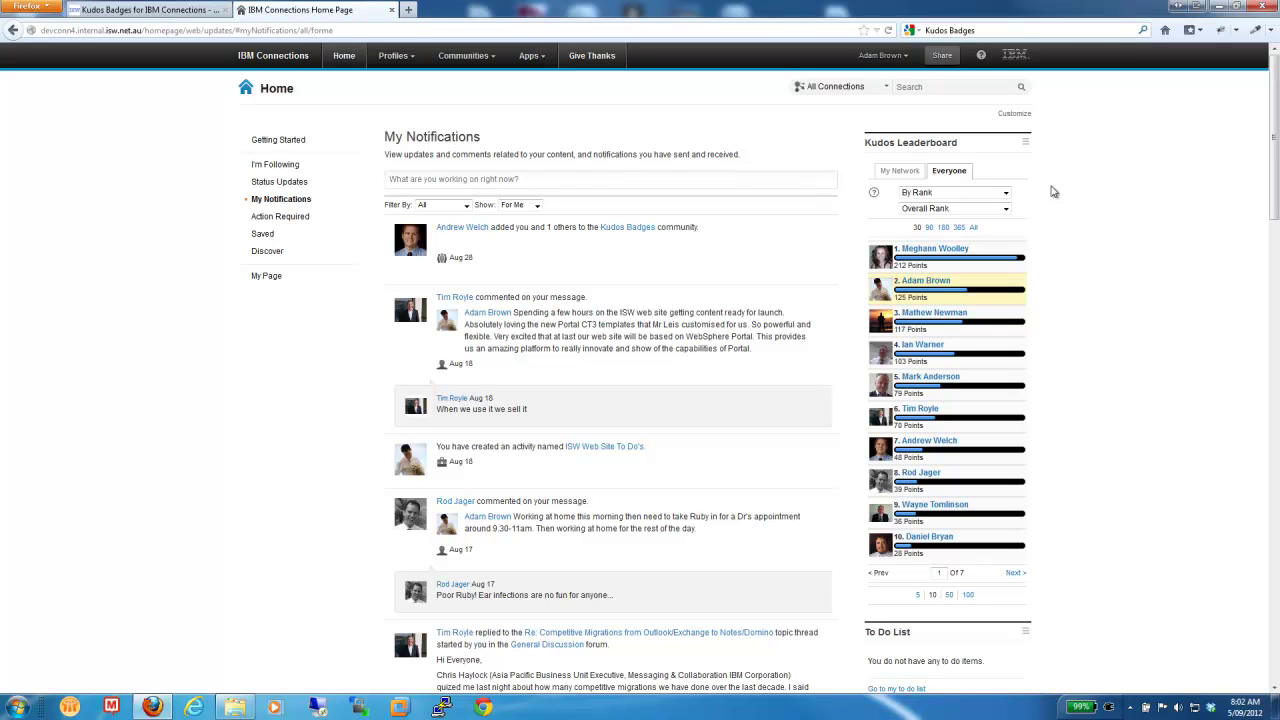
pyautogui.click(902, 171)
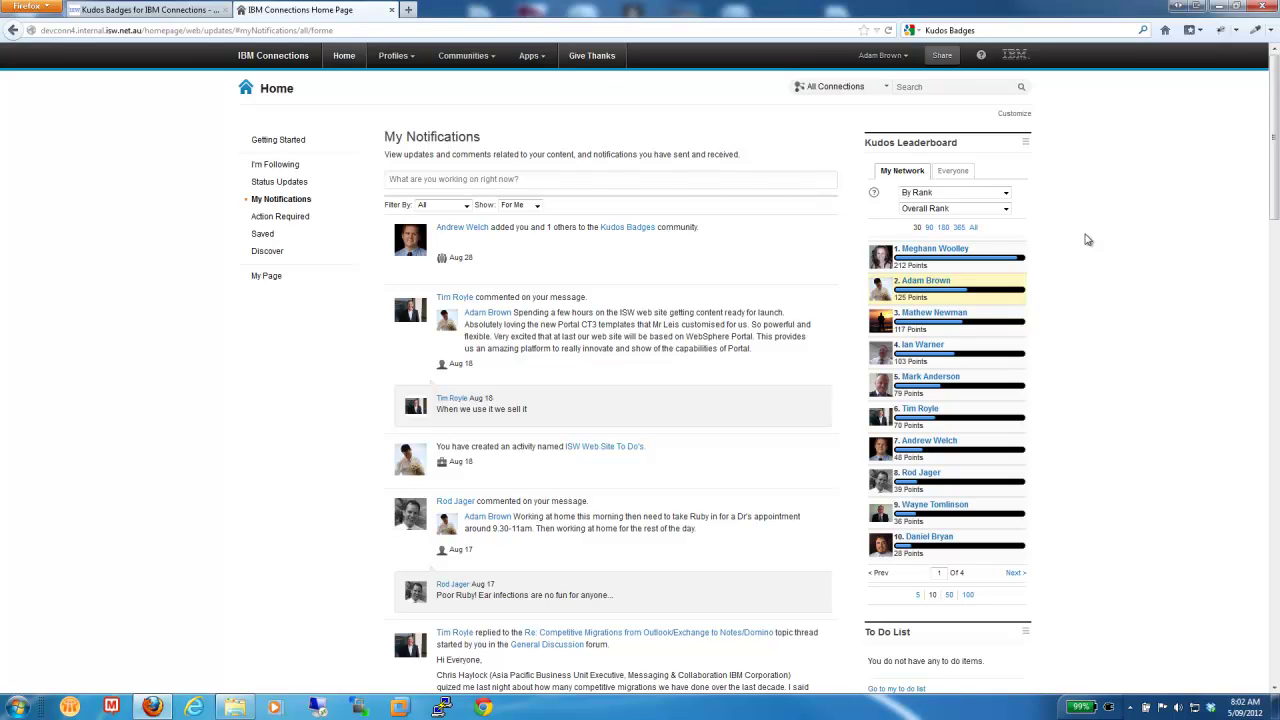
# View the Kudos leaderboard By Badges and return it to By Rank.
pyautogui.click(1005, 196)
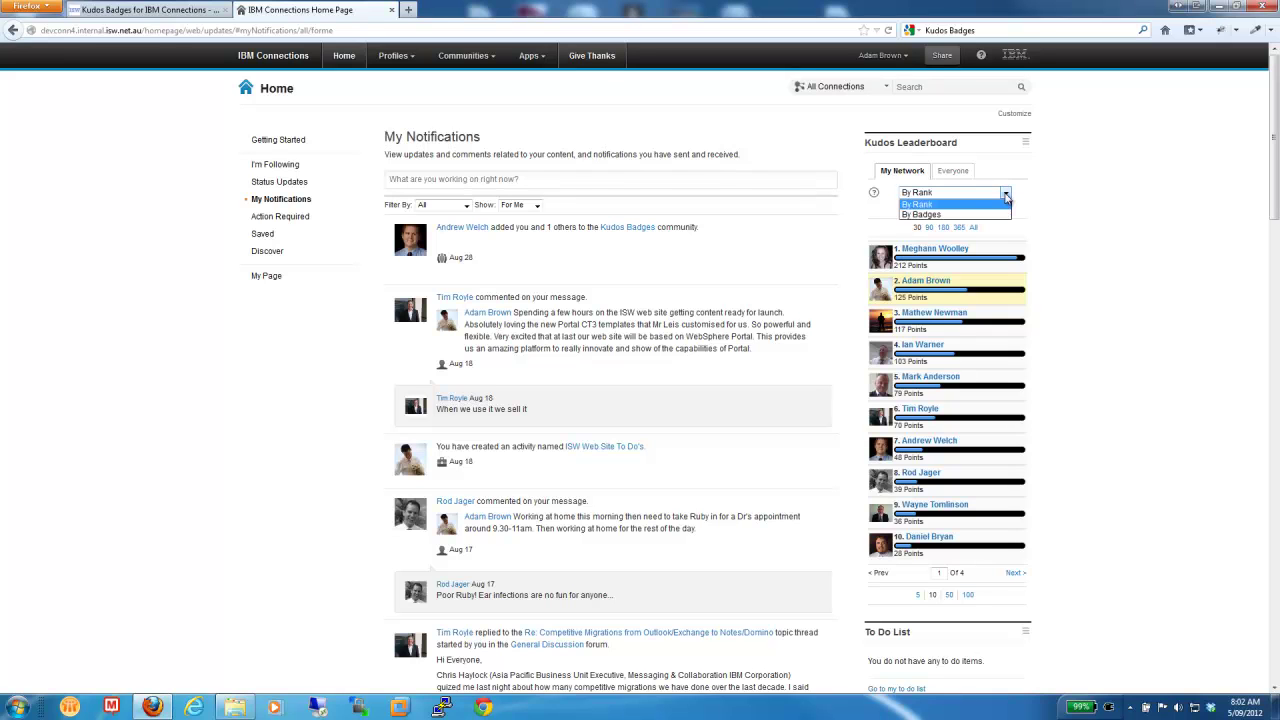
pyautogui.click(943, 216)
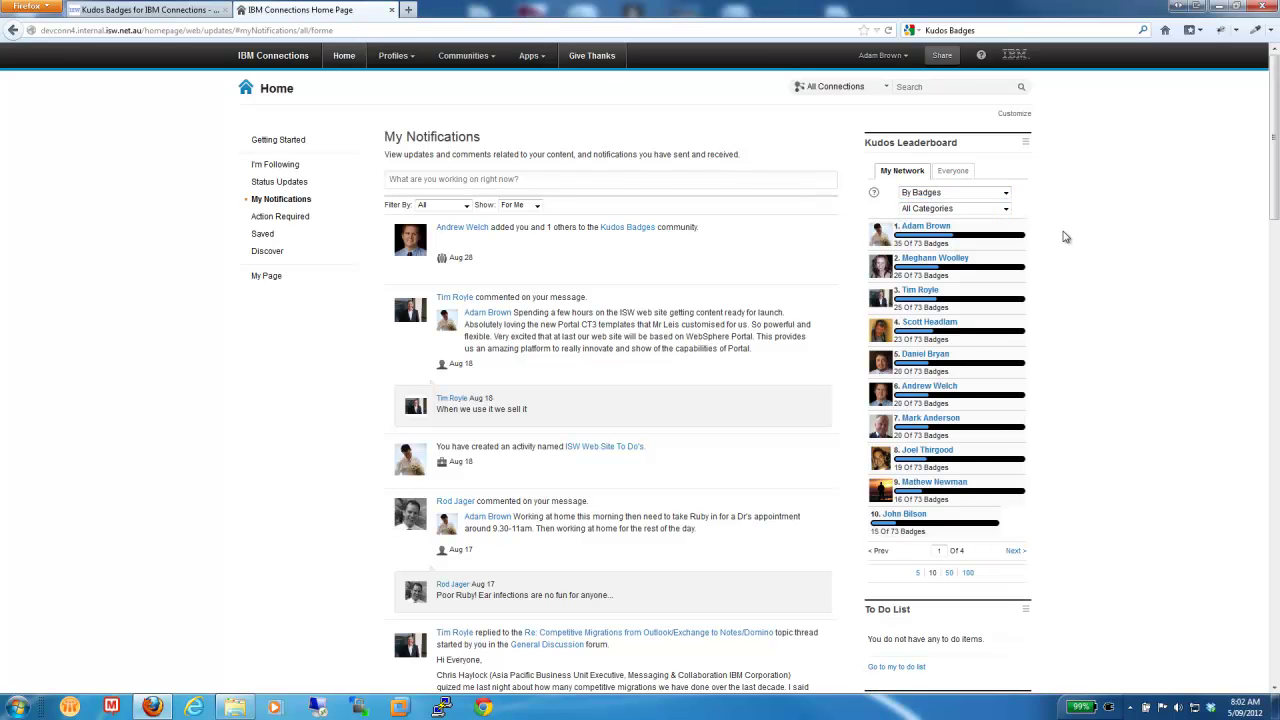
pyautogui.click(1006, 194)
pyautogui.click(971, 205)
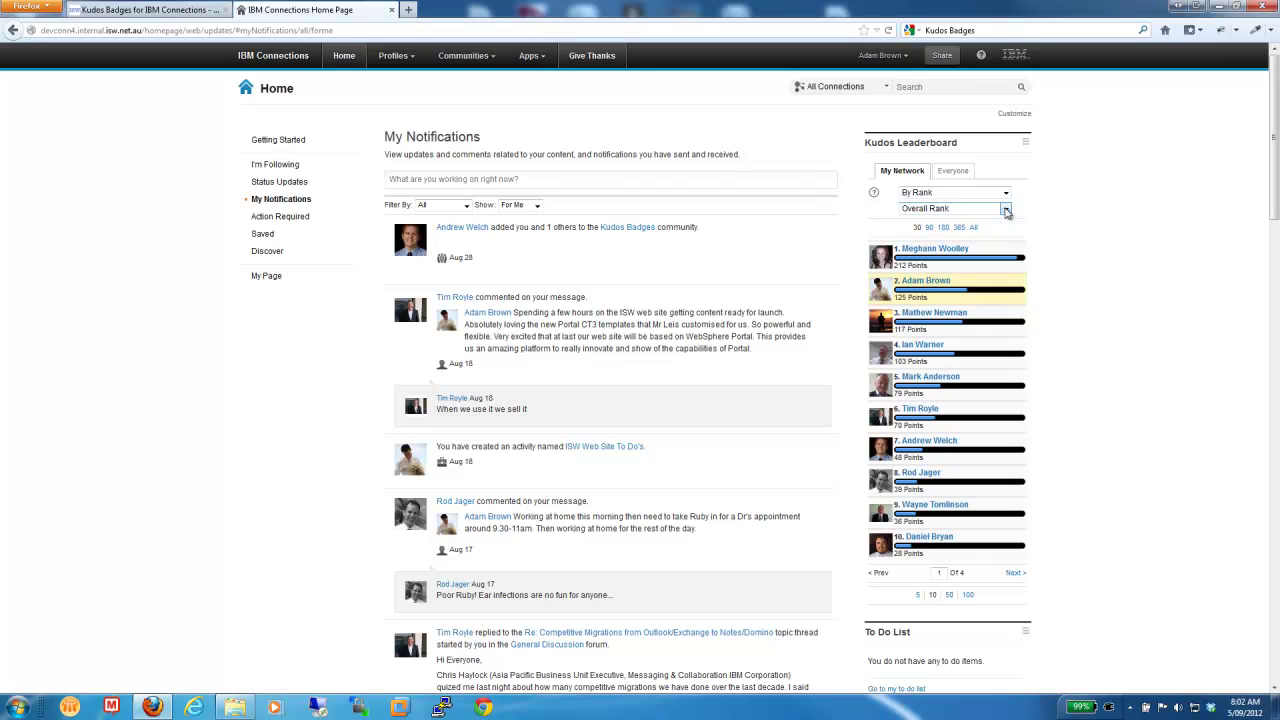
# View the leaderboard ranking for the Profiles category and switch it back to Overall Rank.
pyautogui.click(1006, 210)
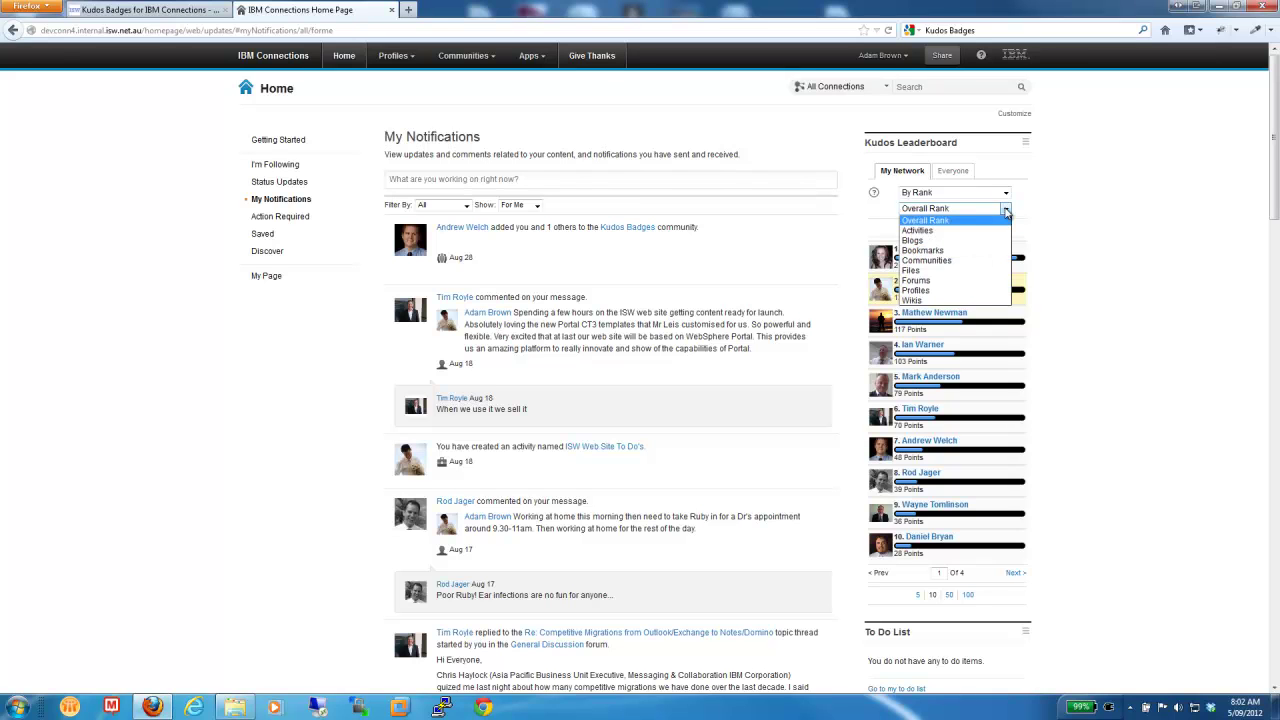
pyautogui.click(928, 291)
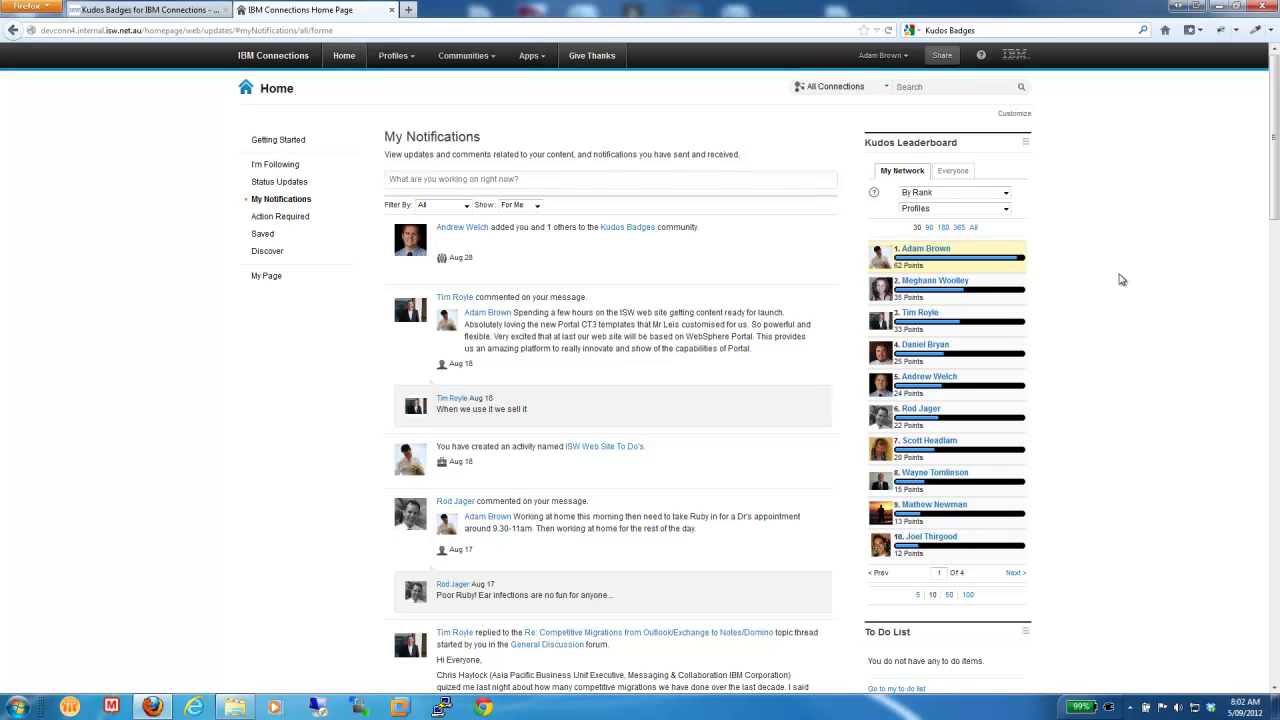
pyautogui.click(1008, 210)
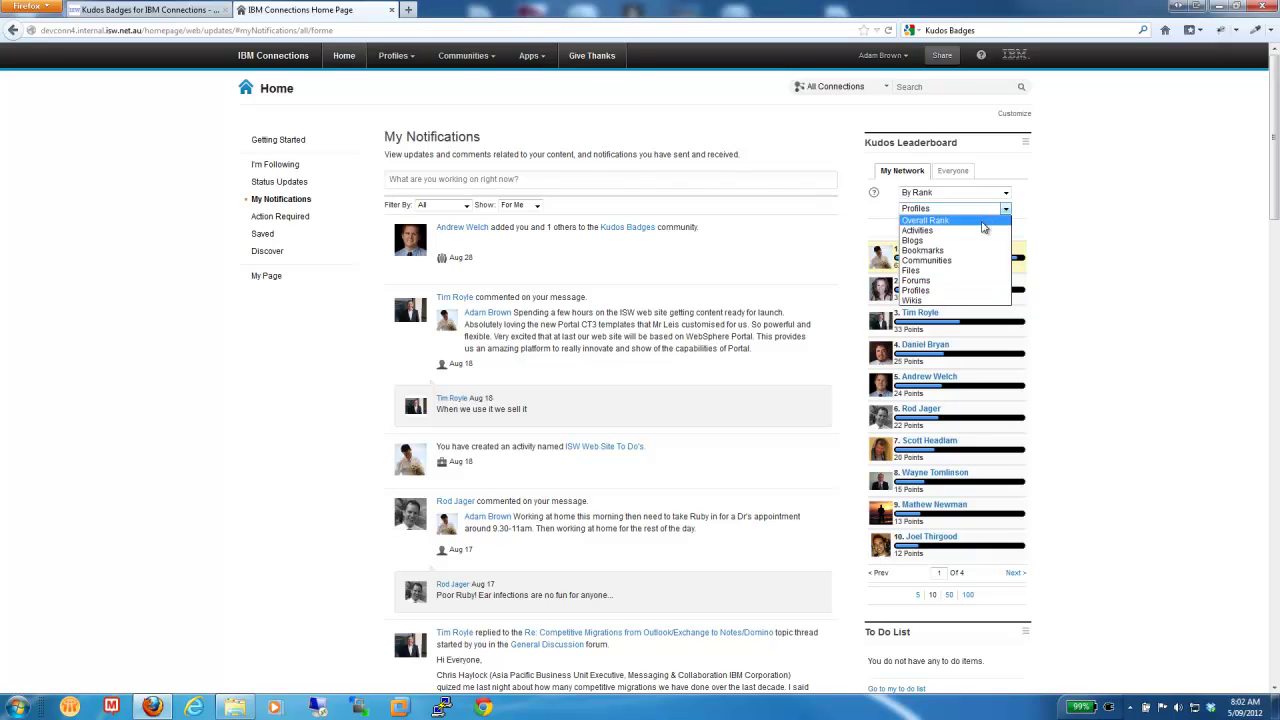
pyautogui.click(983, 222)
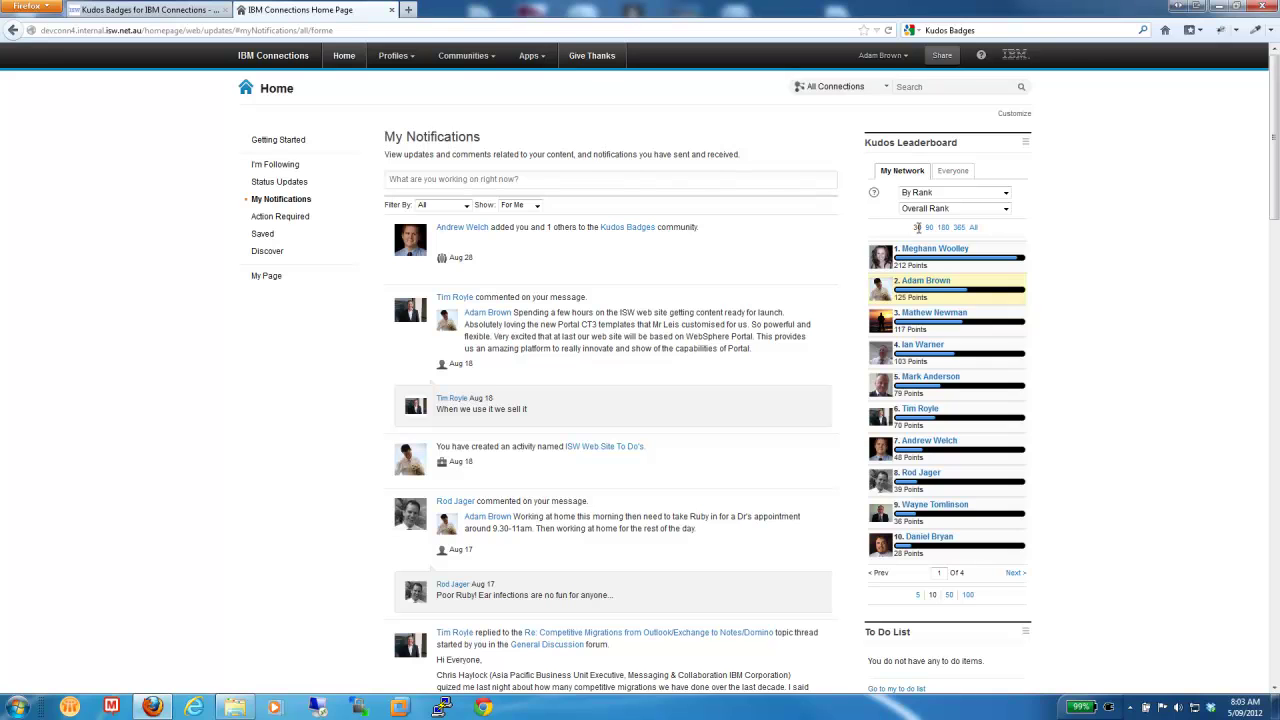
# View the overall ranking for the 90-day, 365-day and All periods.
pyautogui.click(930, 228)
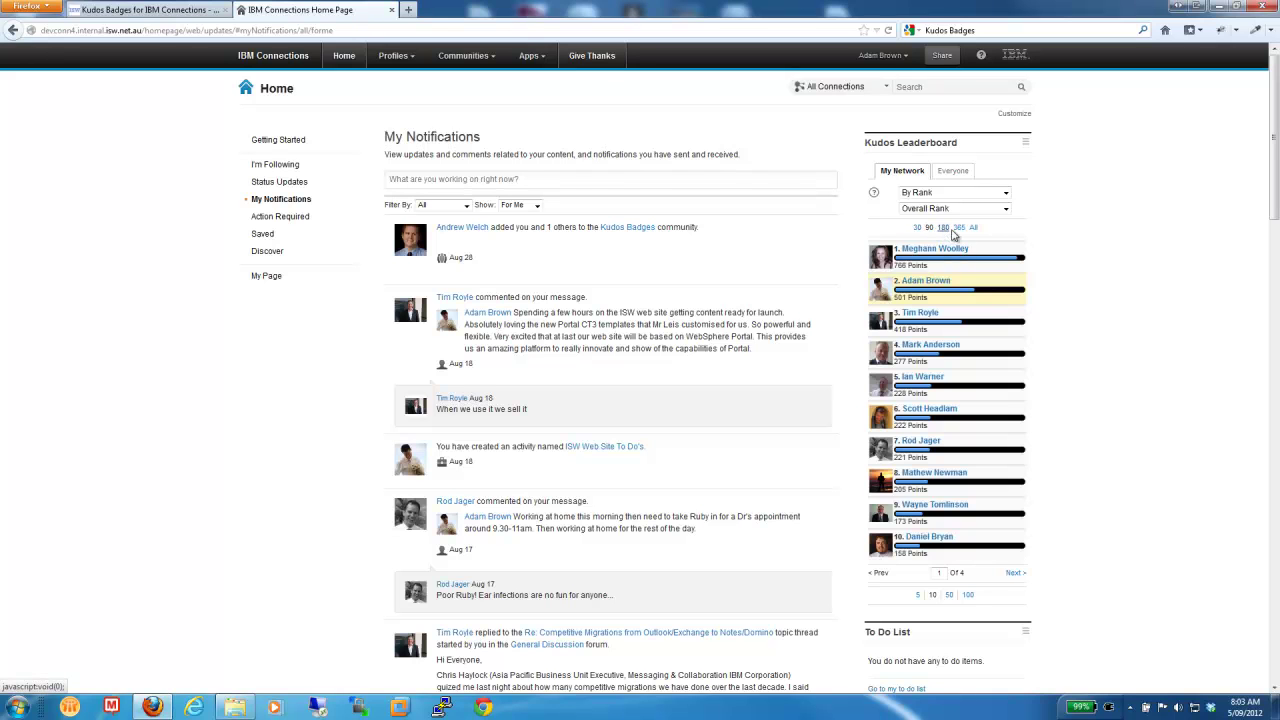
pyautogui.click(959, 229)
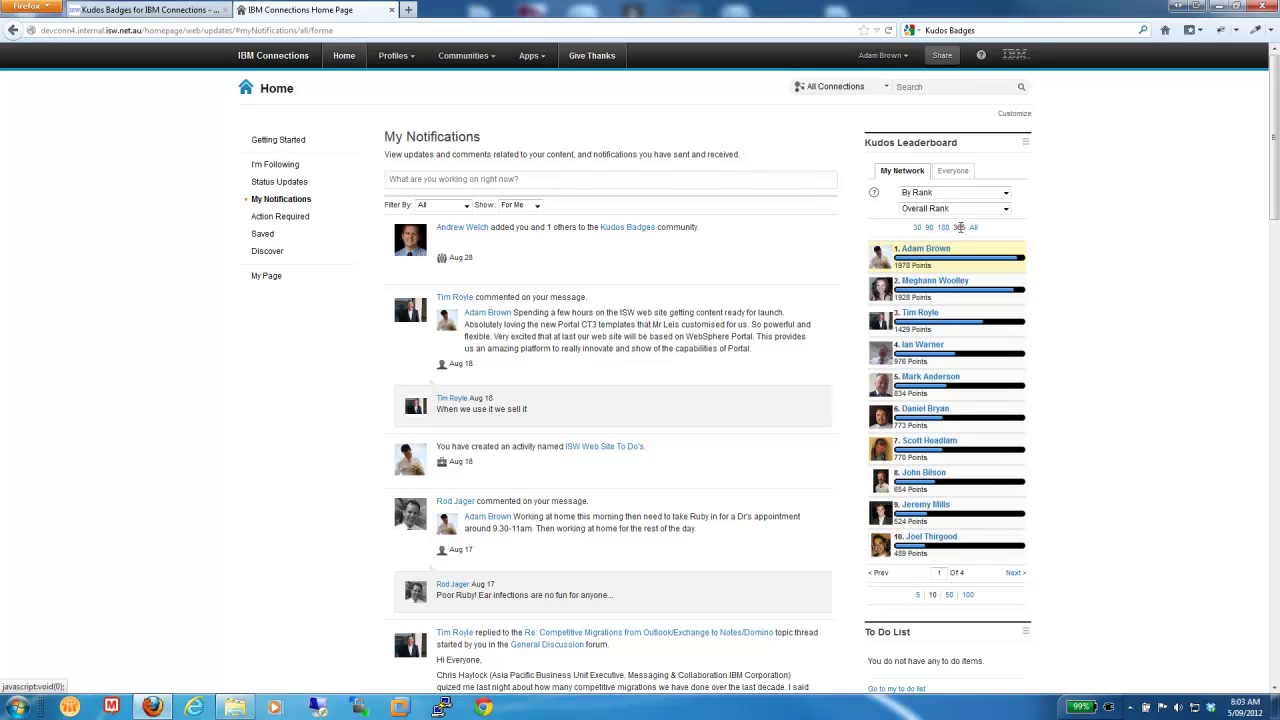
pyautogui.click(972, 228)
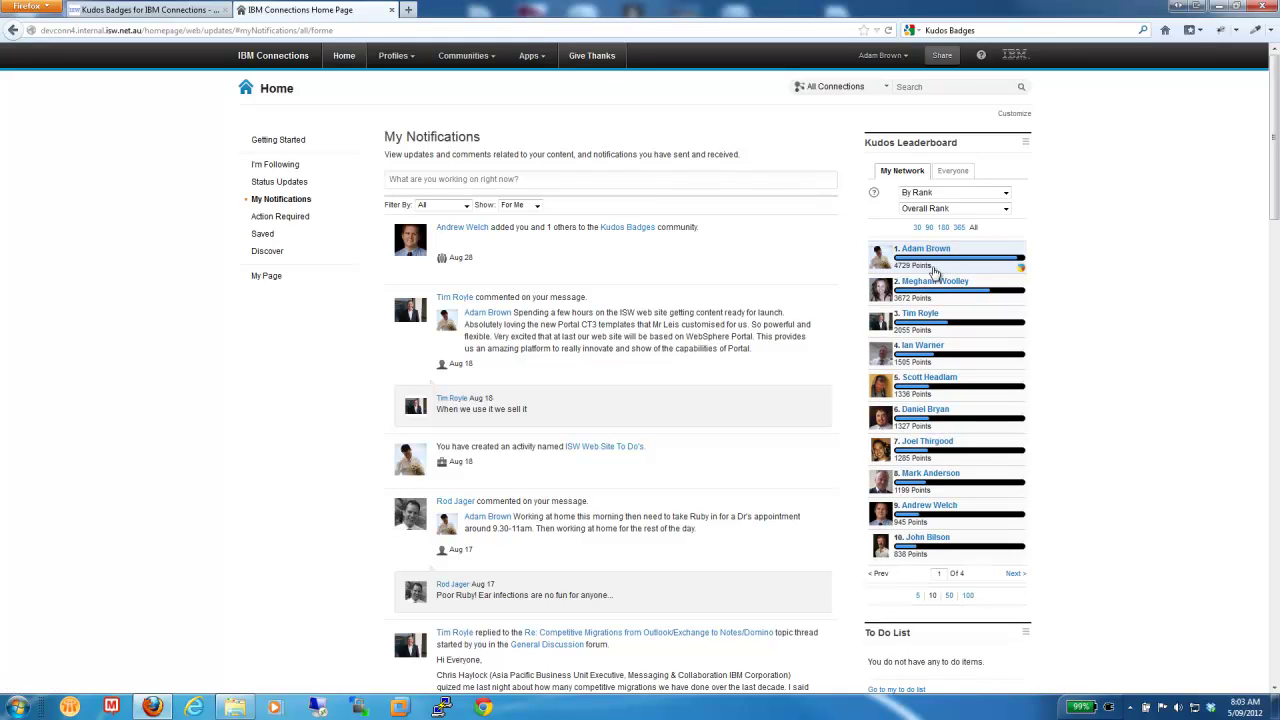
# Restrict the leaderboard to 30 days and view the points breakdown charts of the second- and first-ranked people.
pyautogui.click(917, 228)
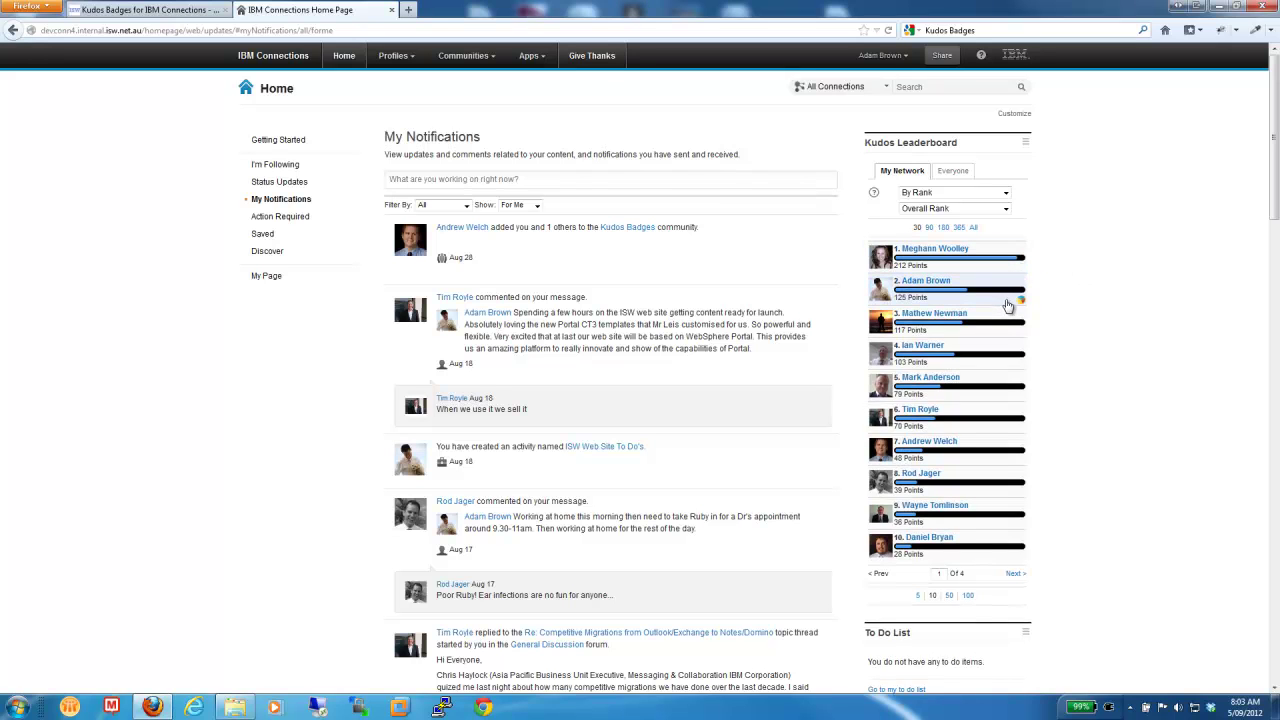
pyautogui.click(1021, 303)
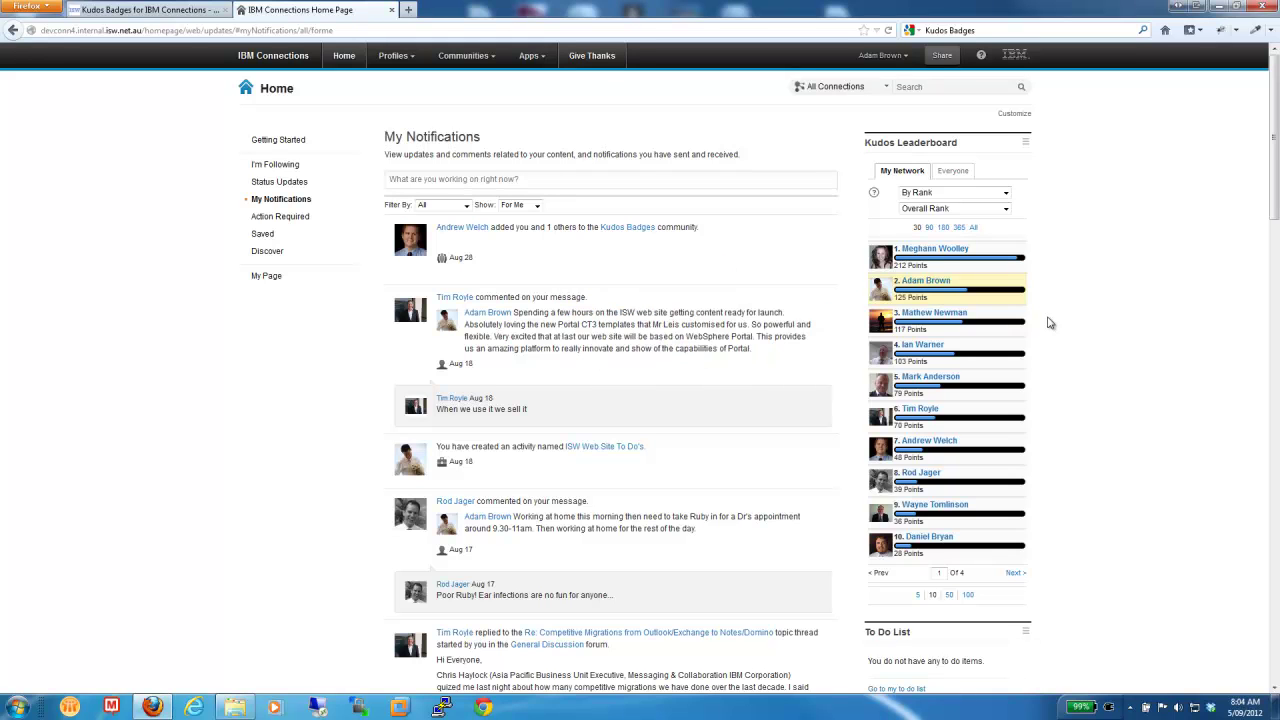
pyautogui.moveTo(1020, 271)
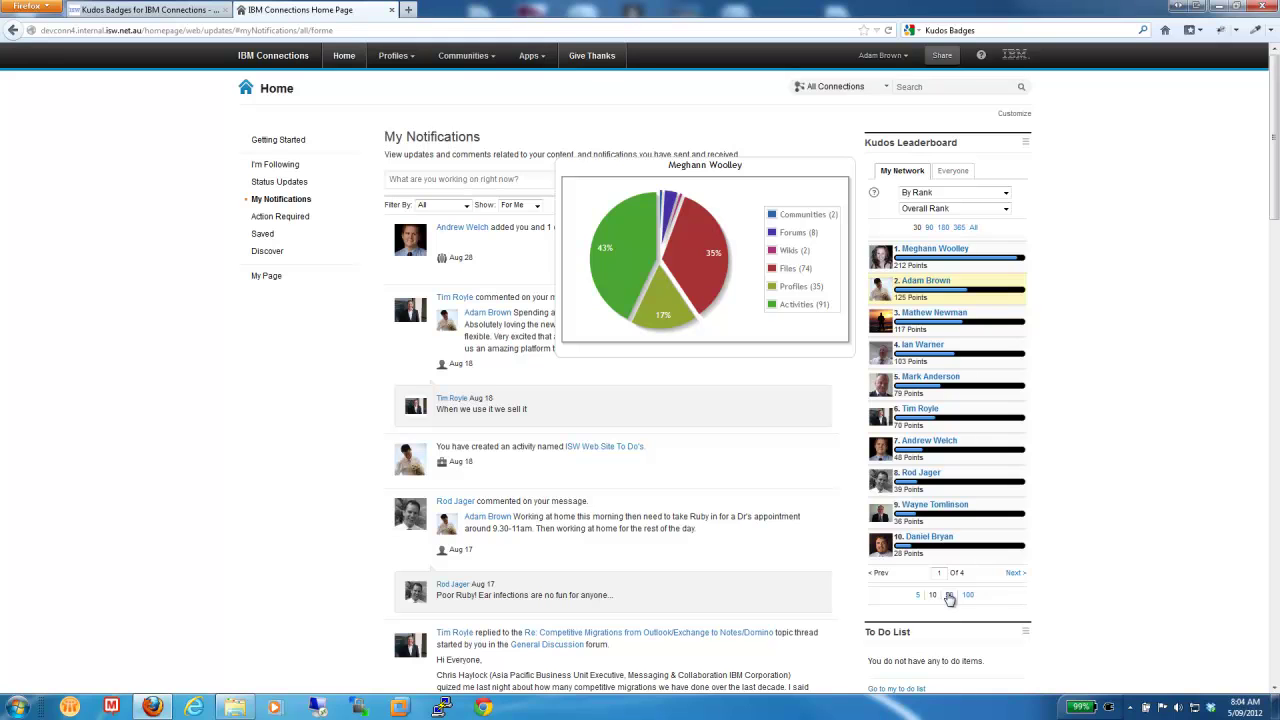
# Page forward and back through the leaderboard, and try 5 entries per page before restoring 10.
pyautogui.click(1013, 574)
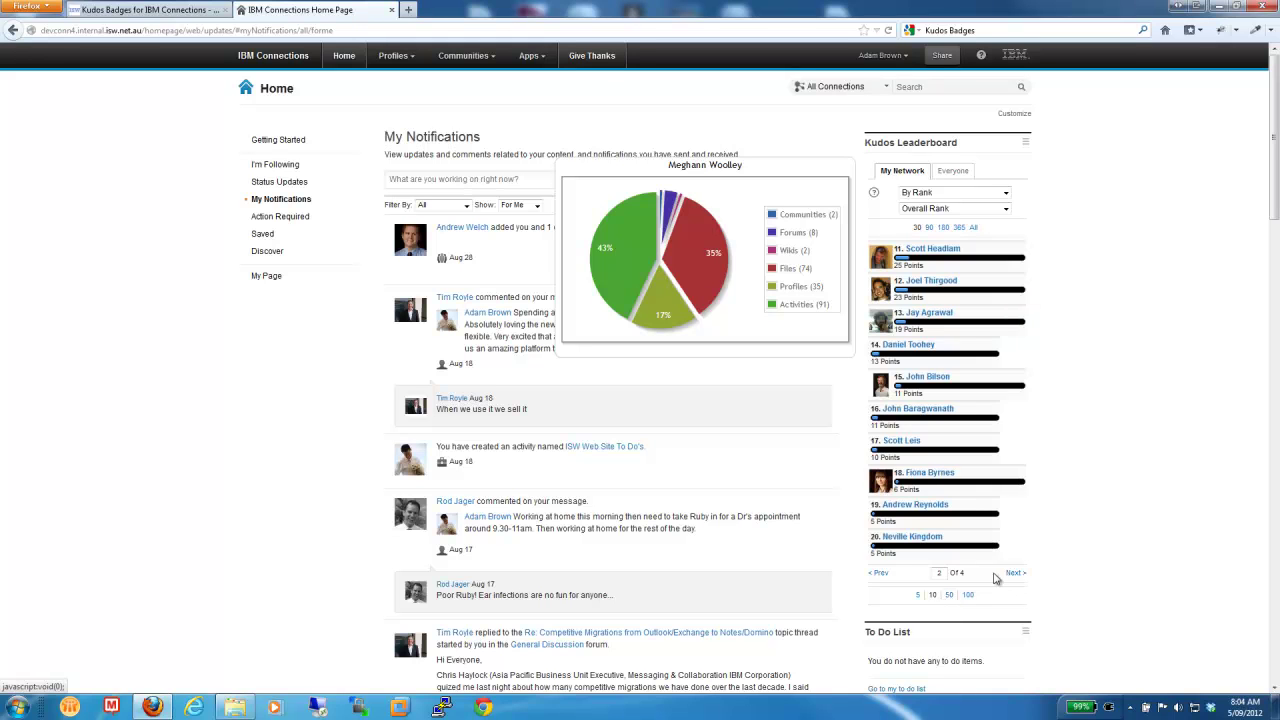
pyautogui.click(879, 574)
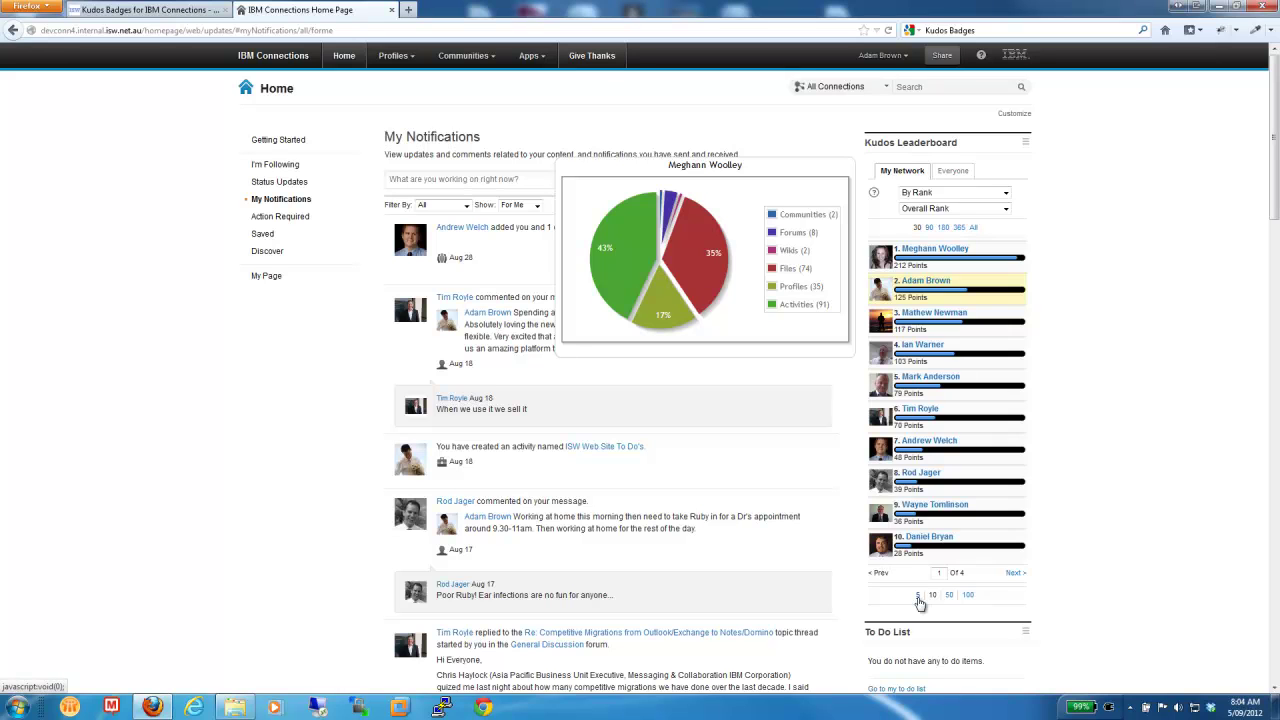
pyautogui.click(918, 596)
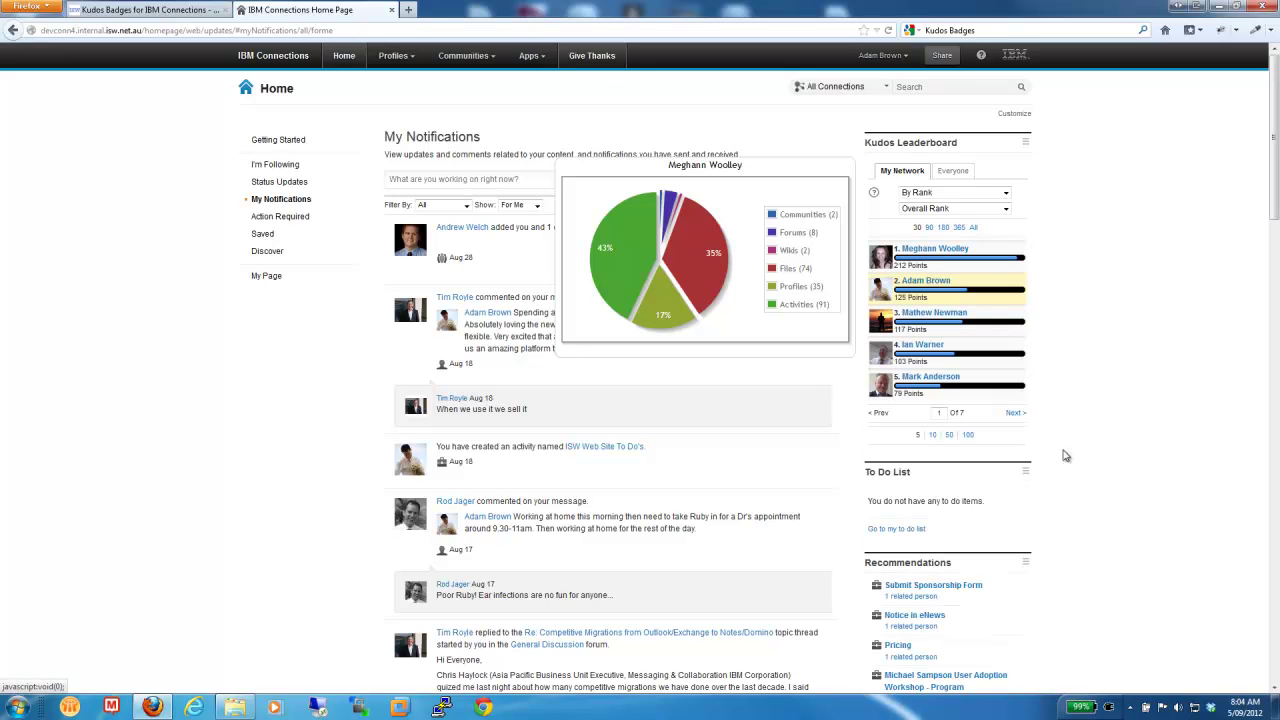
pyautogui.click(933, 436)
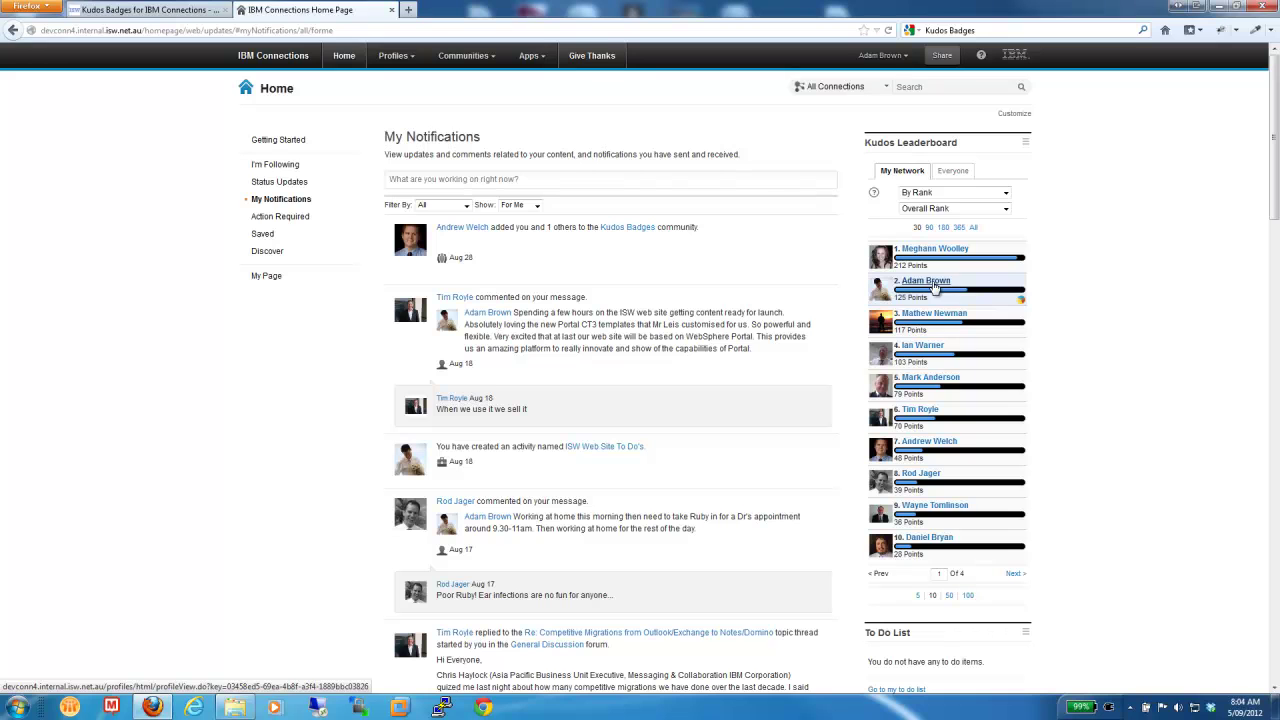
# Open the second-ranked person's profile from the leaderboard and view the Files Firefly, Activities Beginner and another KudosSummary badge's details.
pyautogui.click(934, 285)
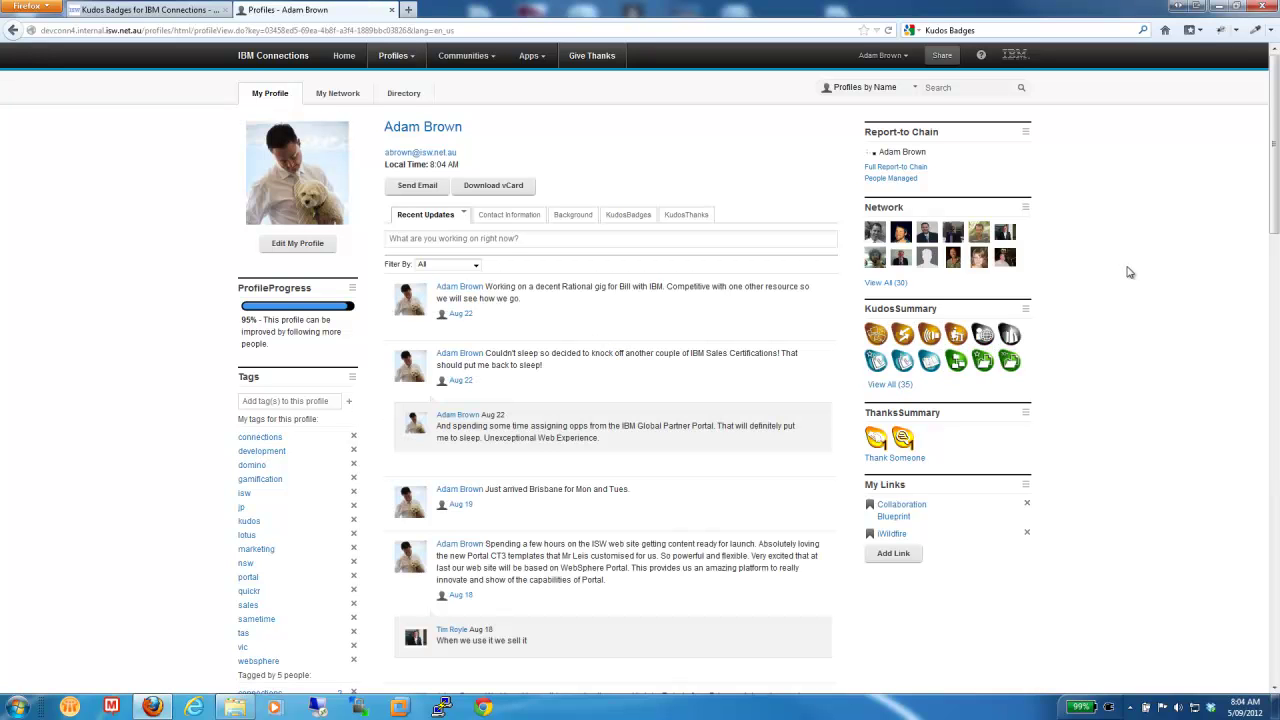
pyautogui.moveTo(1014, 366)
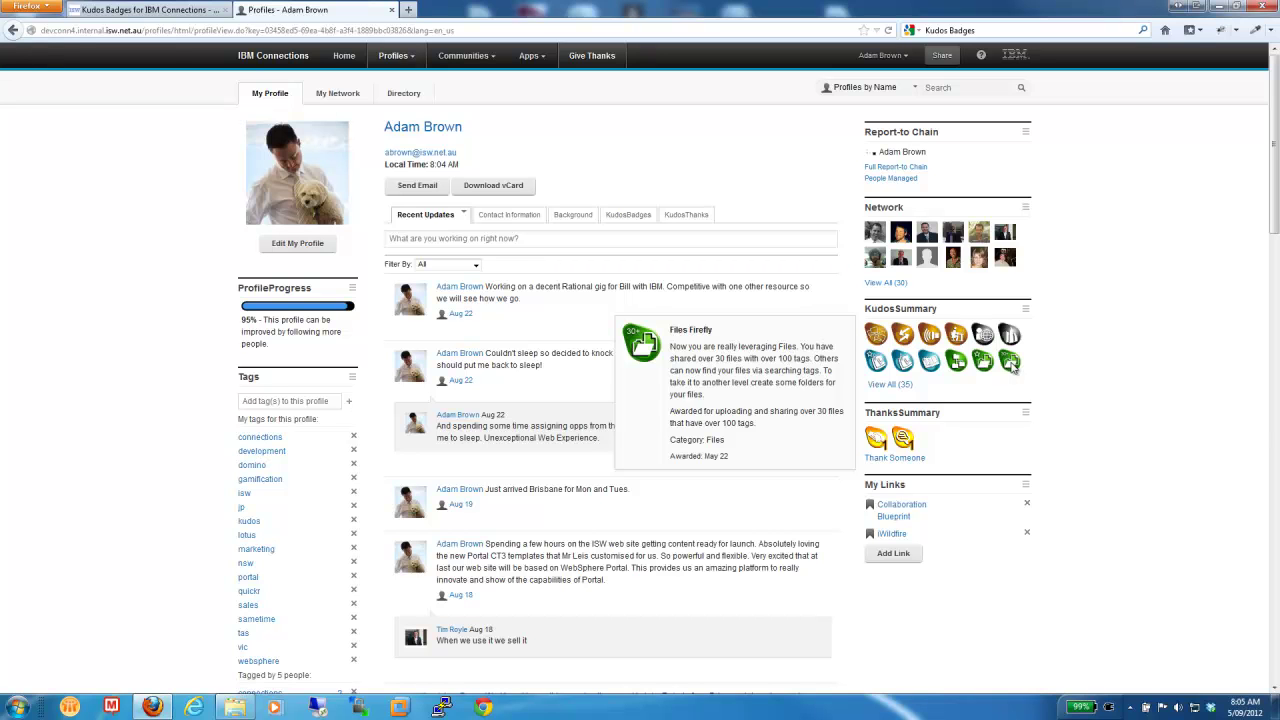
pyautogui.moveTo(931, 364)
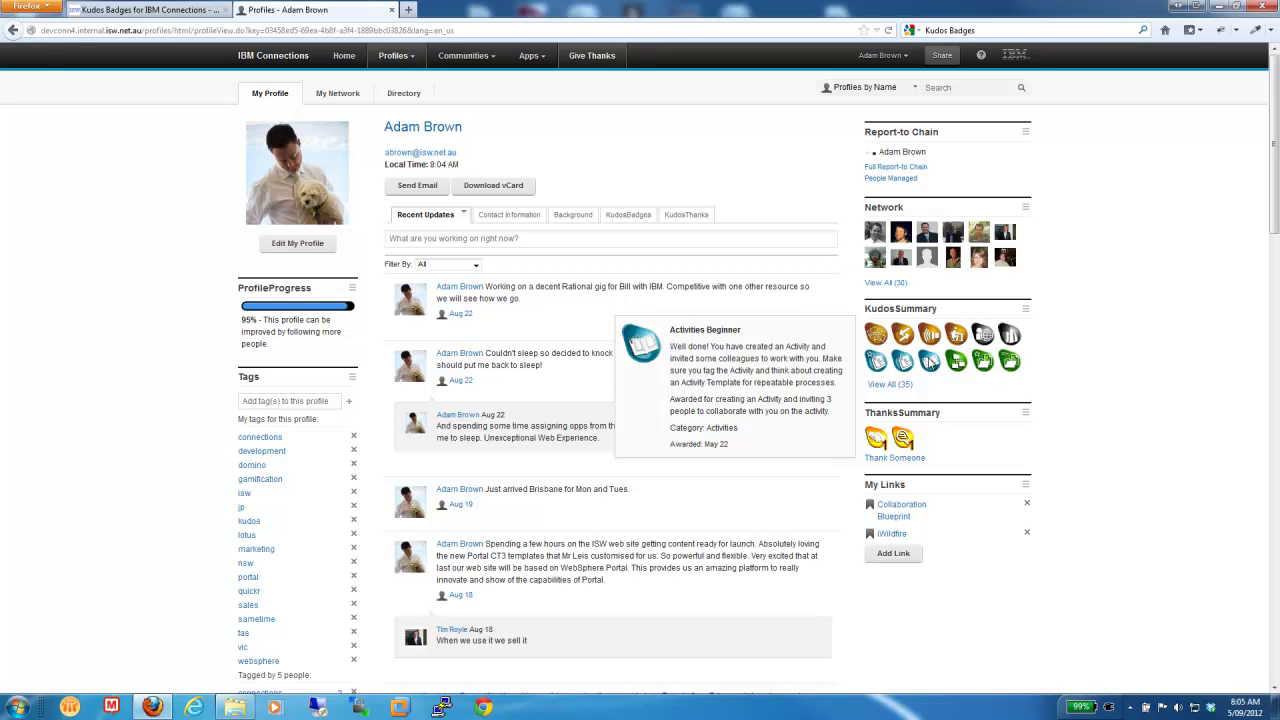
pyautogui.moveTo(957, 337)
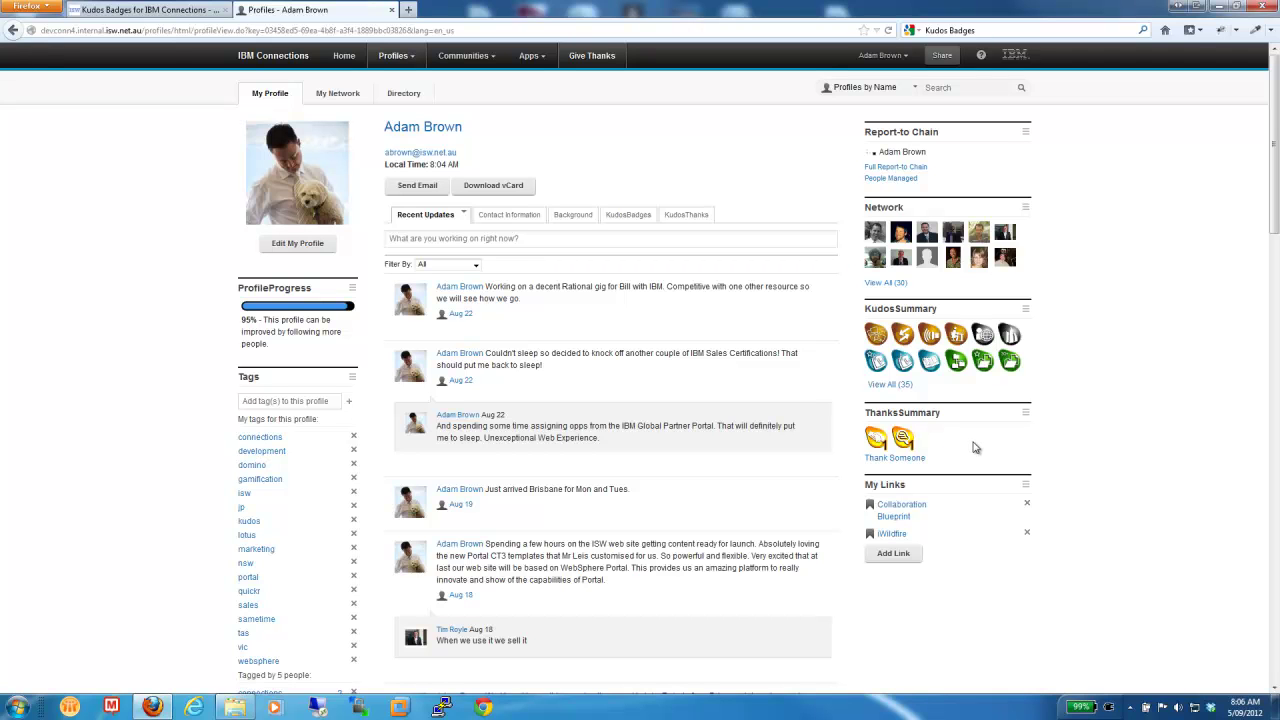
# Examine the second ThanksSummary badge and the improvement suggestion under ProfileProgress.
pyautogui.moveTo(903, 440)
pyautogui.moveTo(264, 320); pyautogui.dragTo(296, 345)
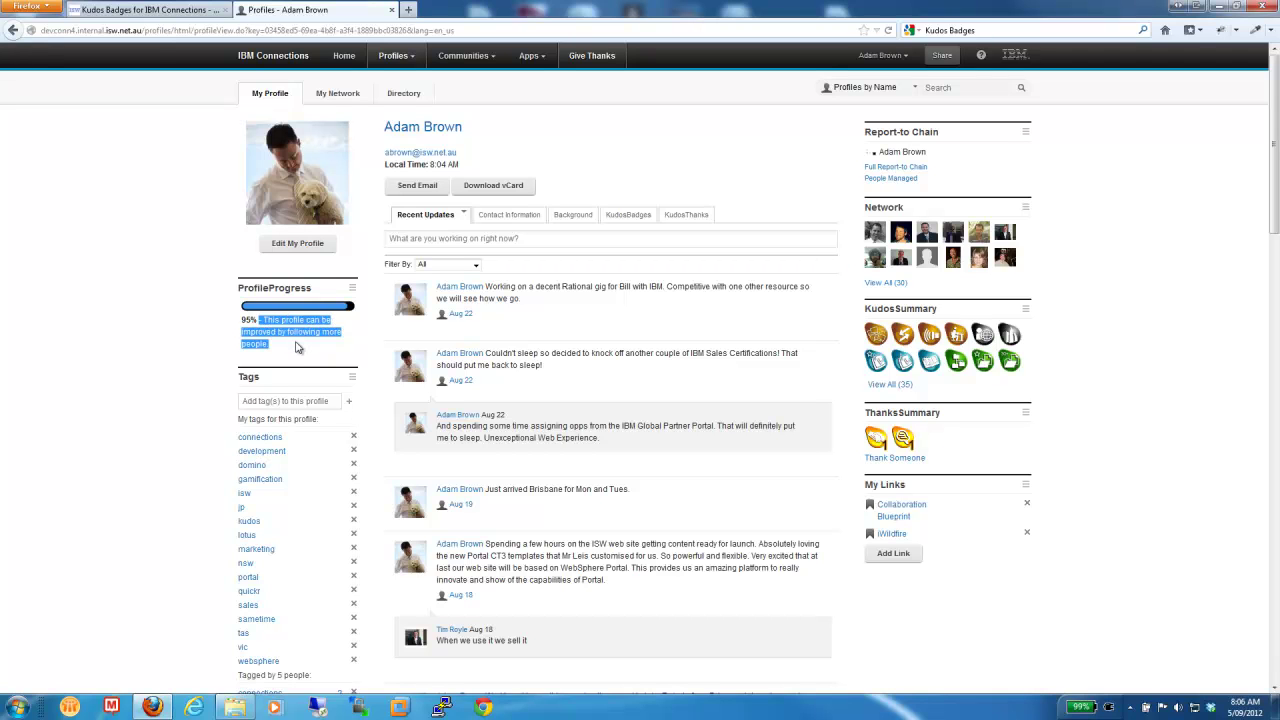
pyautogui.click(296, 347)
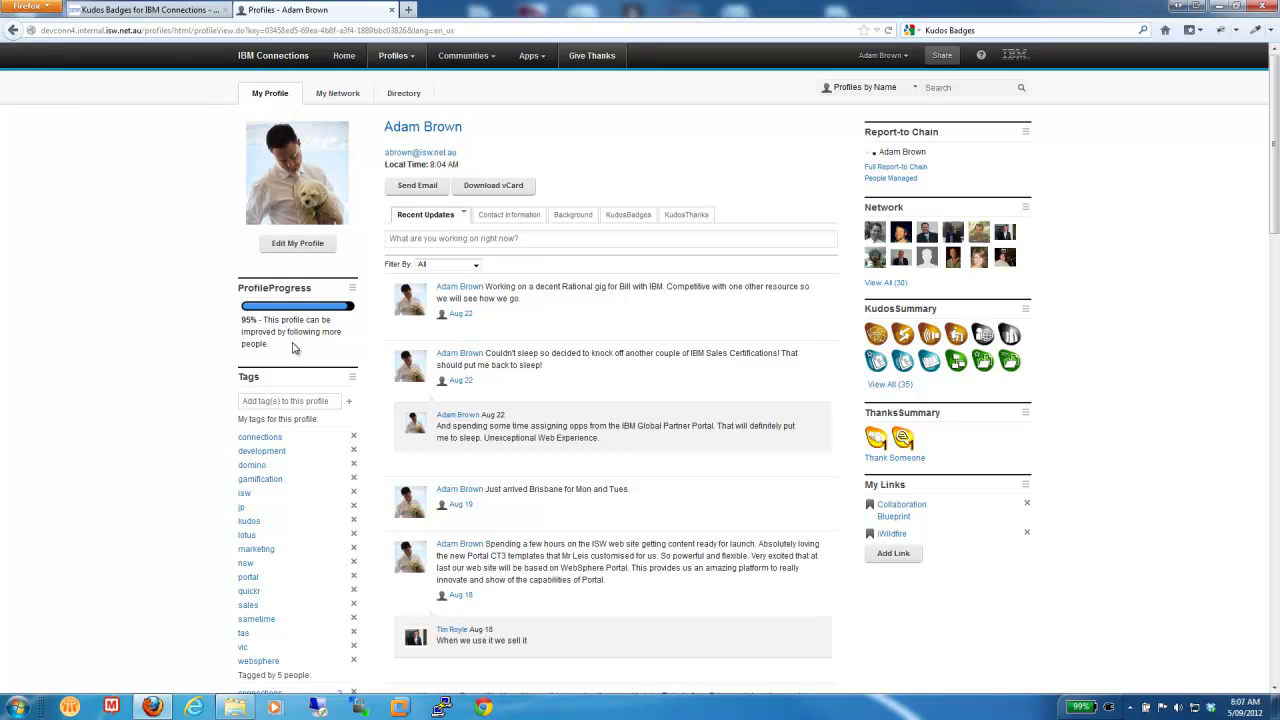
# View all badges in the KudosSummary and examine the profile's overall rank, points and points to the next level.
pyautogui.click(893, 388)
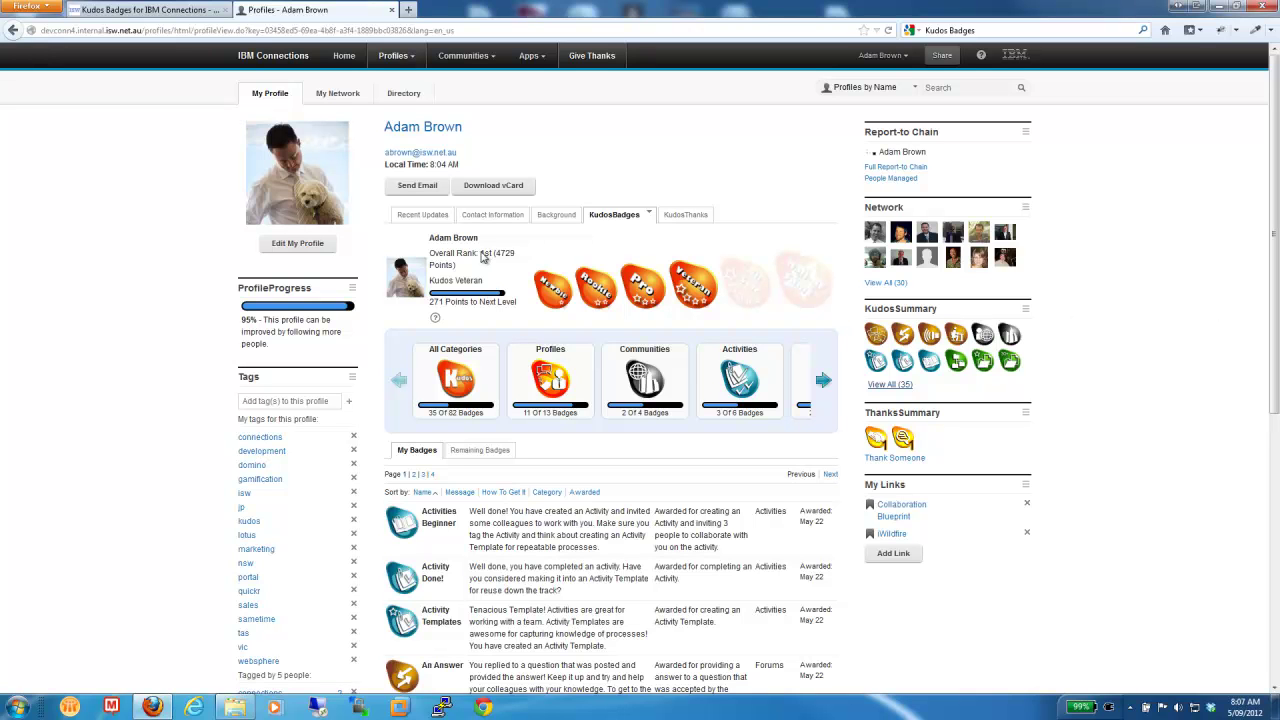
pyautogui.moveTo(480, 257); pyautogui.dragTo(497, 259)
pyautogui.click(499, 259)
pyautogui.moveTo(497, 258); pyautogui.dragTo(515, 261)
pyautogui.click(515, 261)
pyautogui.moveTo(878, 340)
pyautogui.moveTo(431, 303); pyautogui.dragTo(513, 310)
pyautogui.click(517, 312)
# Browse the badge categories, show the earned Bookmarks badges, and list the remaining badges in that category.
pyautogui.click(823, 383)
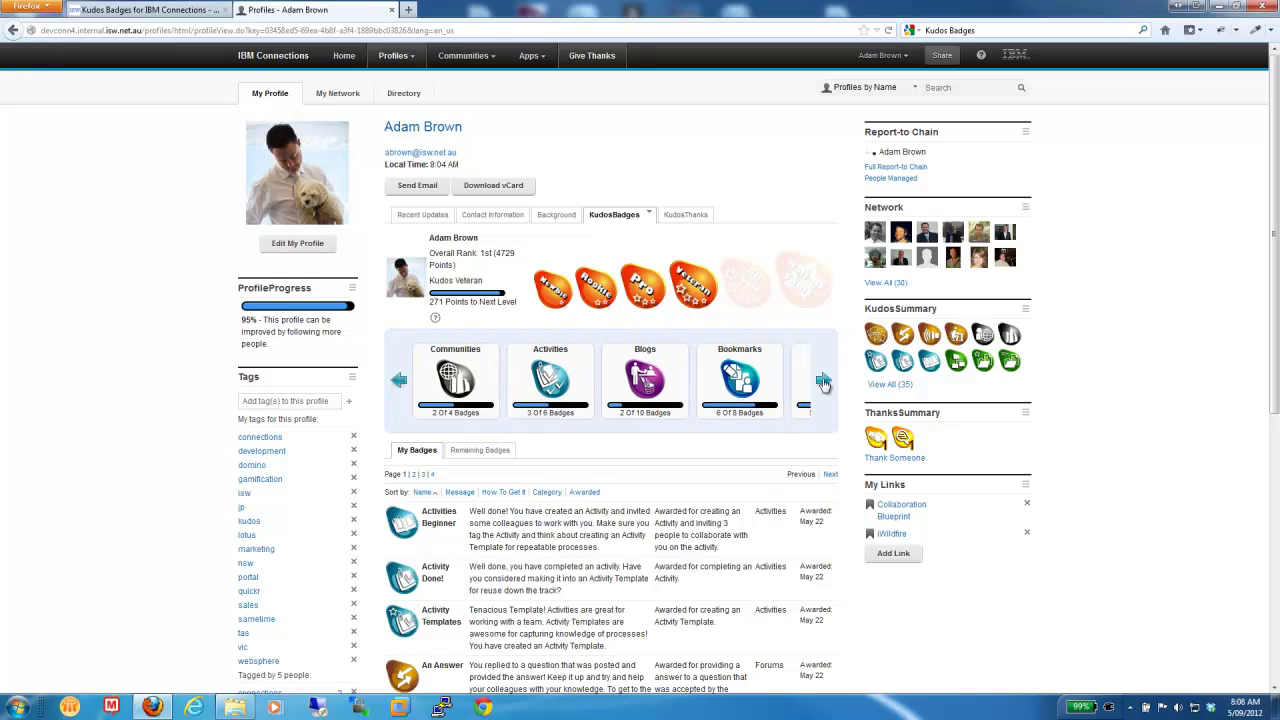
pyautogui.click(823, 383)
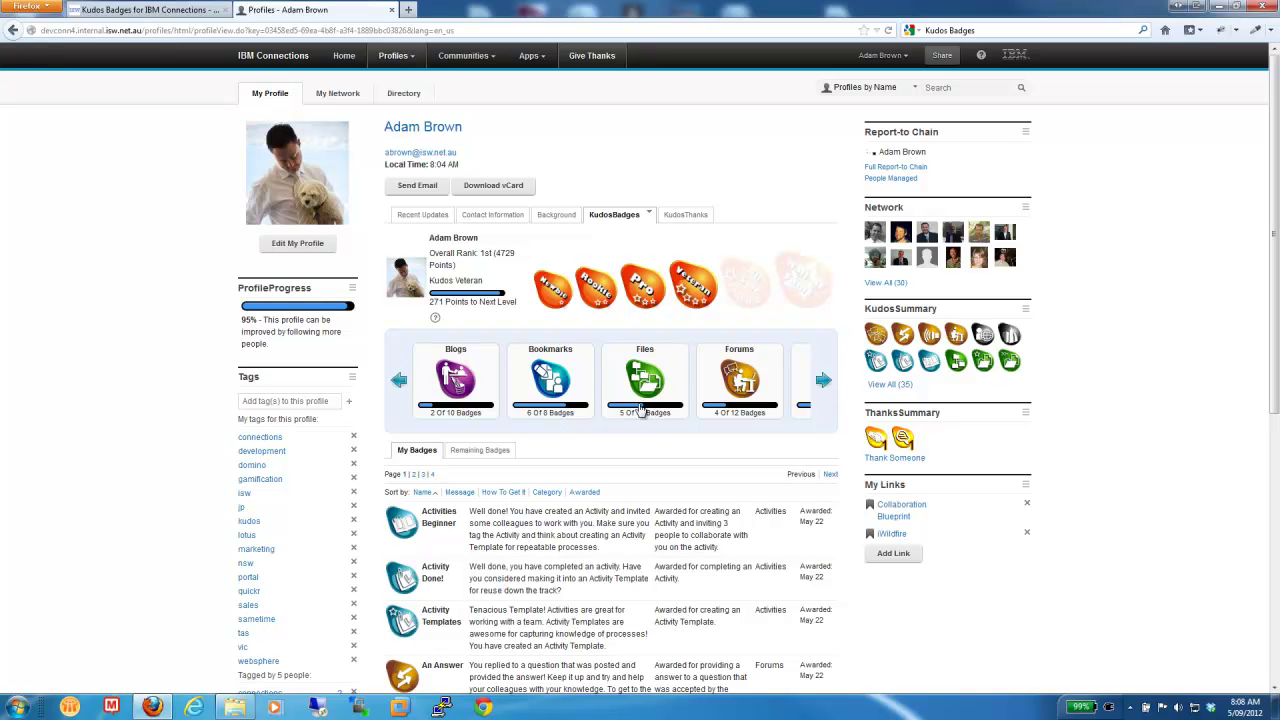
pyautogui.click(553, 380)
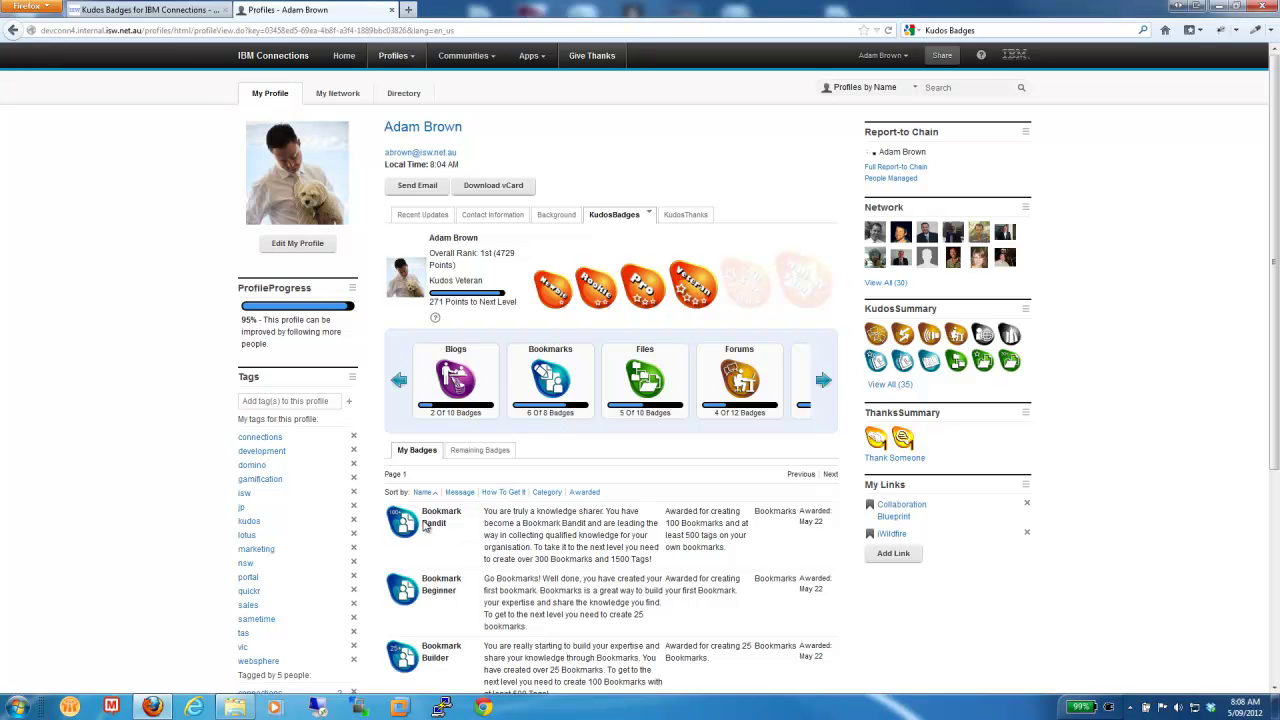
pyautogui.click(482, 451)
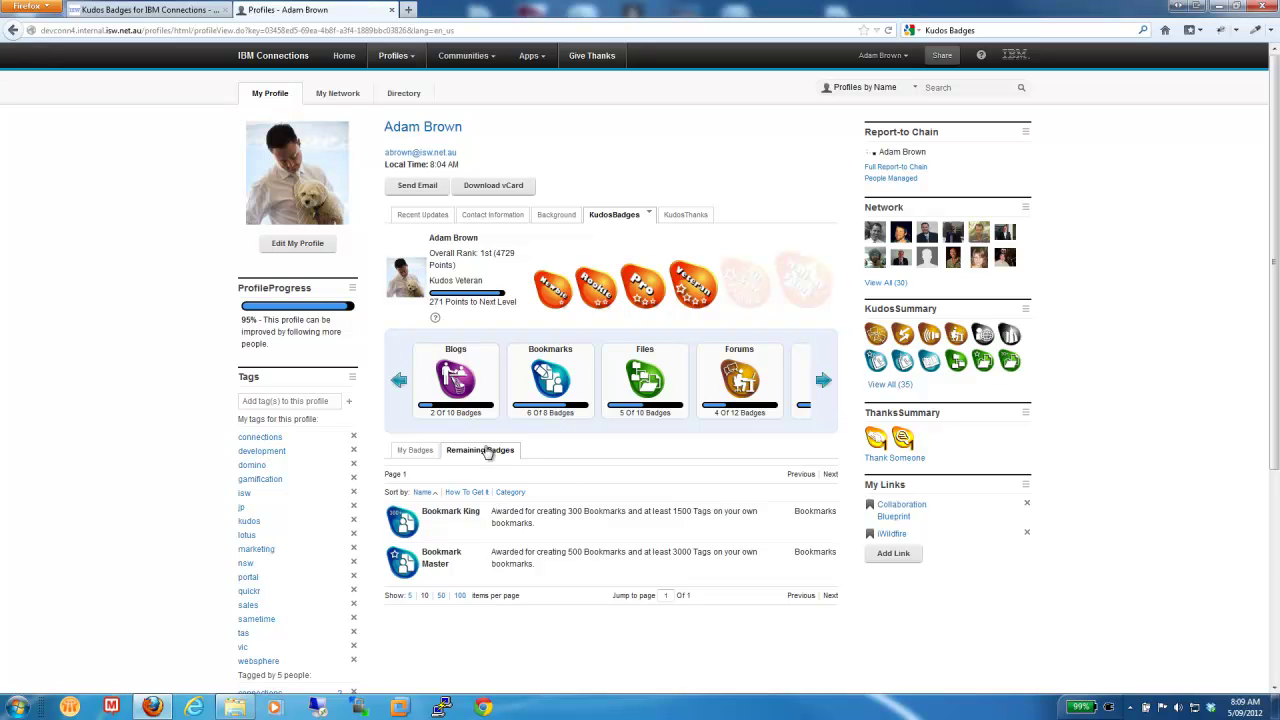
# List the remaining Forums badges and read how the Forum Freakout badge is awarded.
pyautogui.click(743, 385)
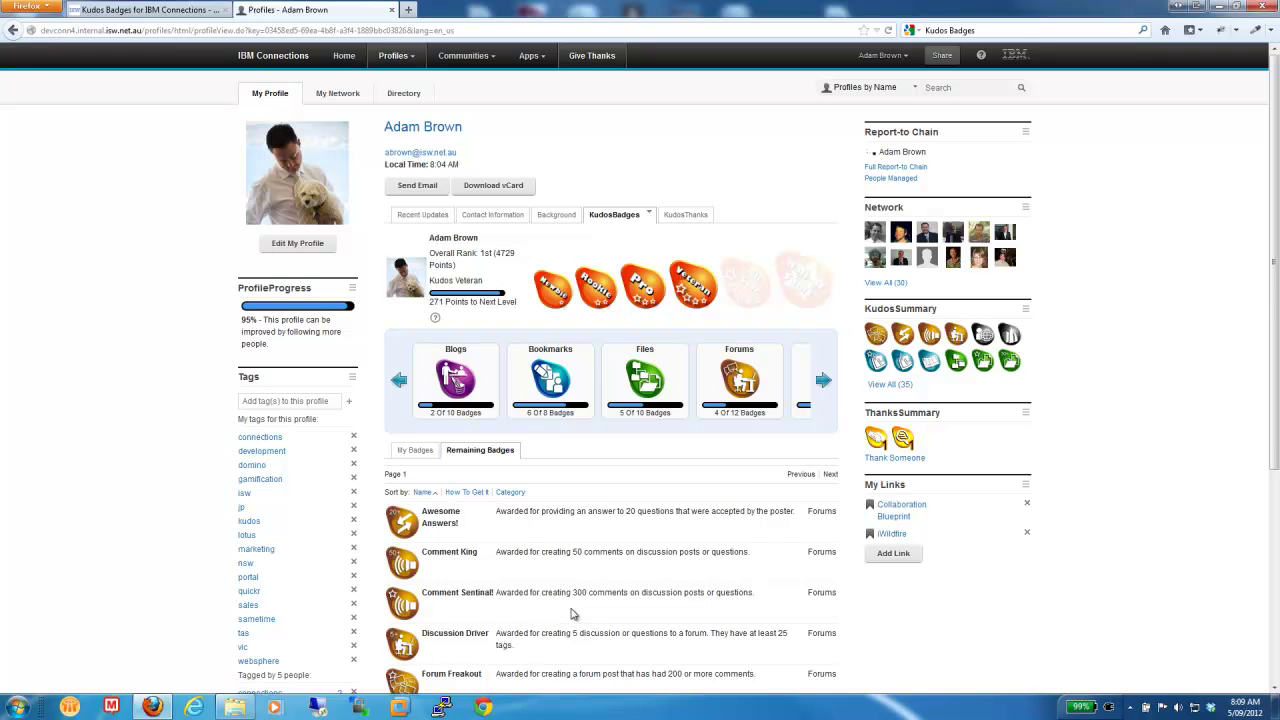
pyautogui.scroll(-1, 572, 614)
pyautogui.scroll(-1, 572, 614)
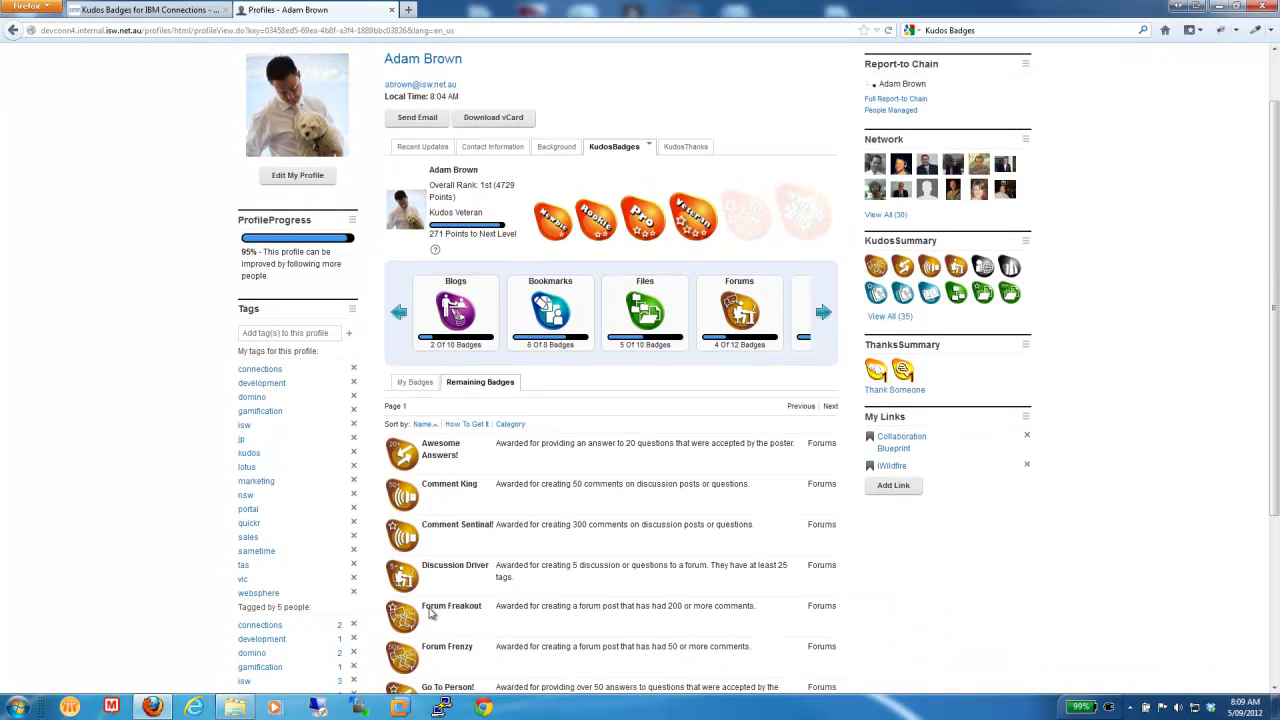
pyautogui.moveTo(497, 608); pyautogui.dragTo(757, 612)
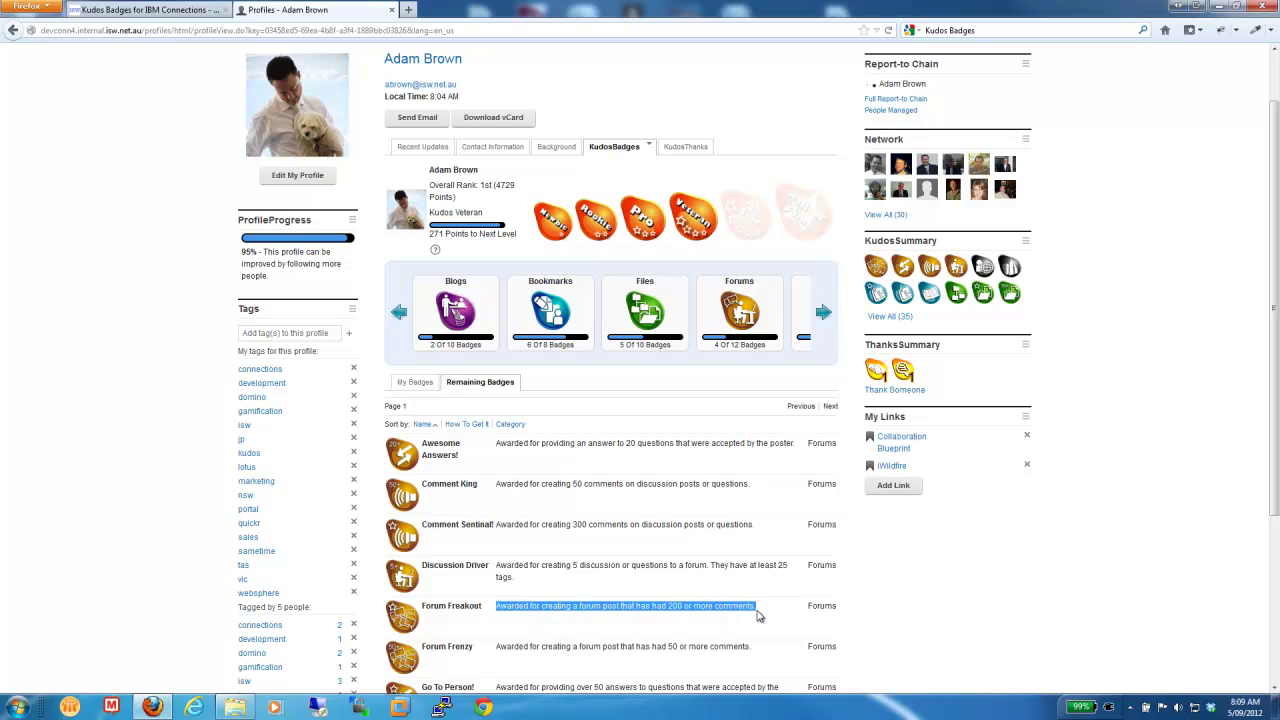
pyautogui.click(757, 612)
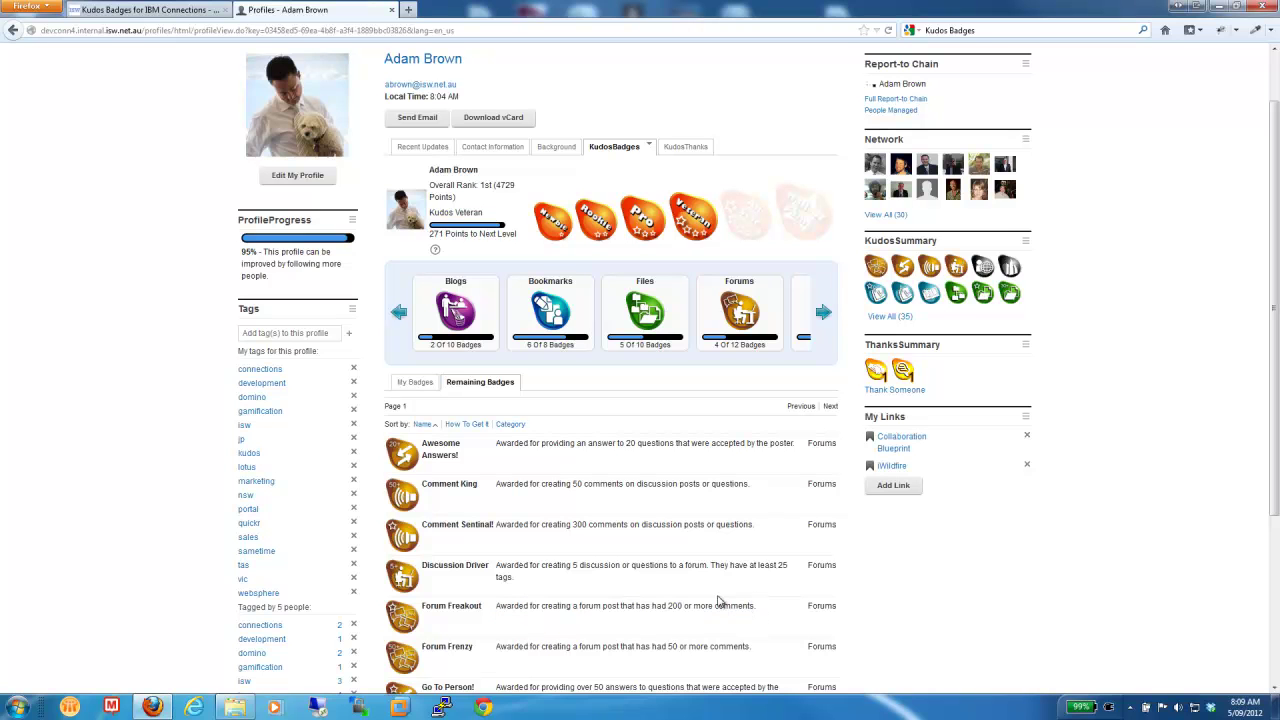
# Read how the Go To Person! badge is awarded in the remaining Forums badges.
pyautogui.scroll(-2, 716, 600)
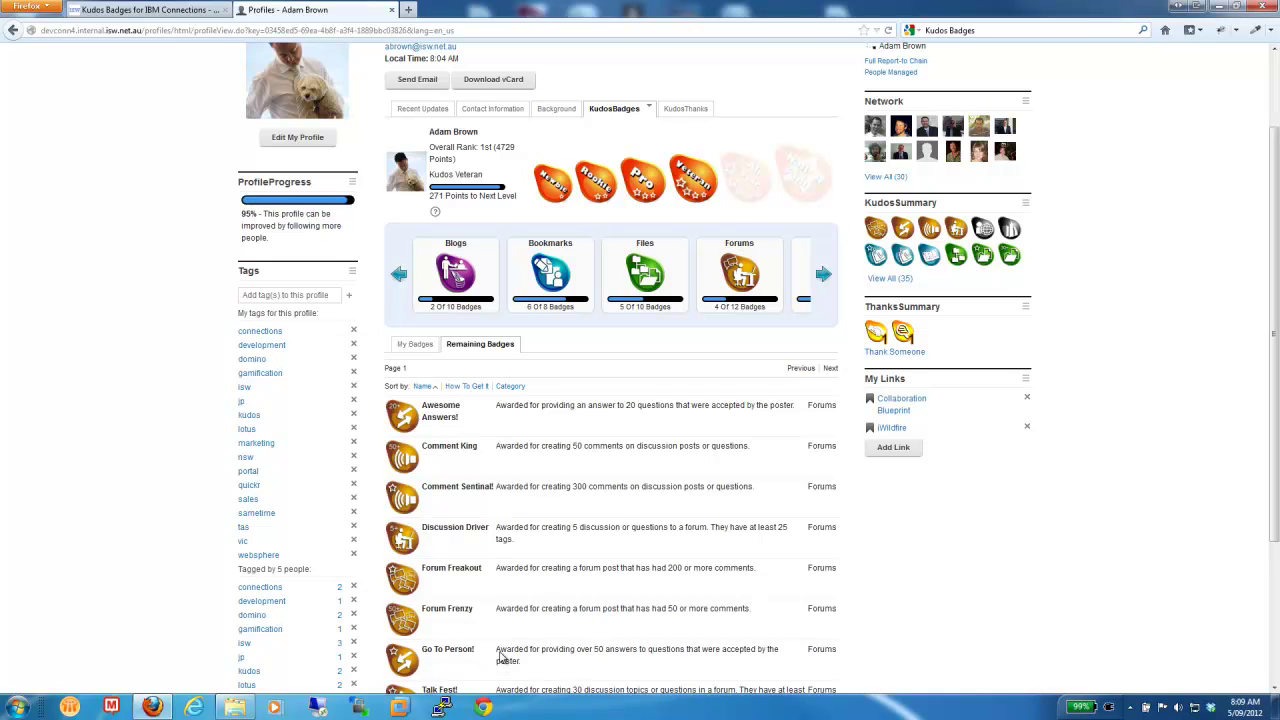
pyautogui.moveTo(499, 651); pyautogui.dragTo(530, 665)
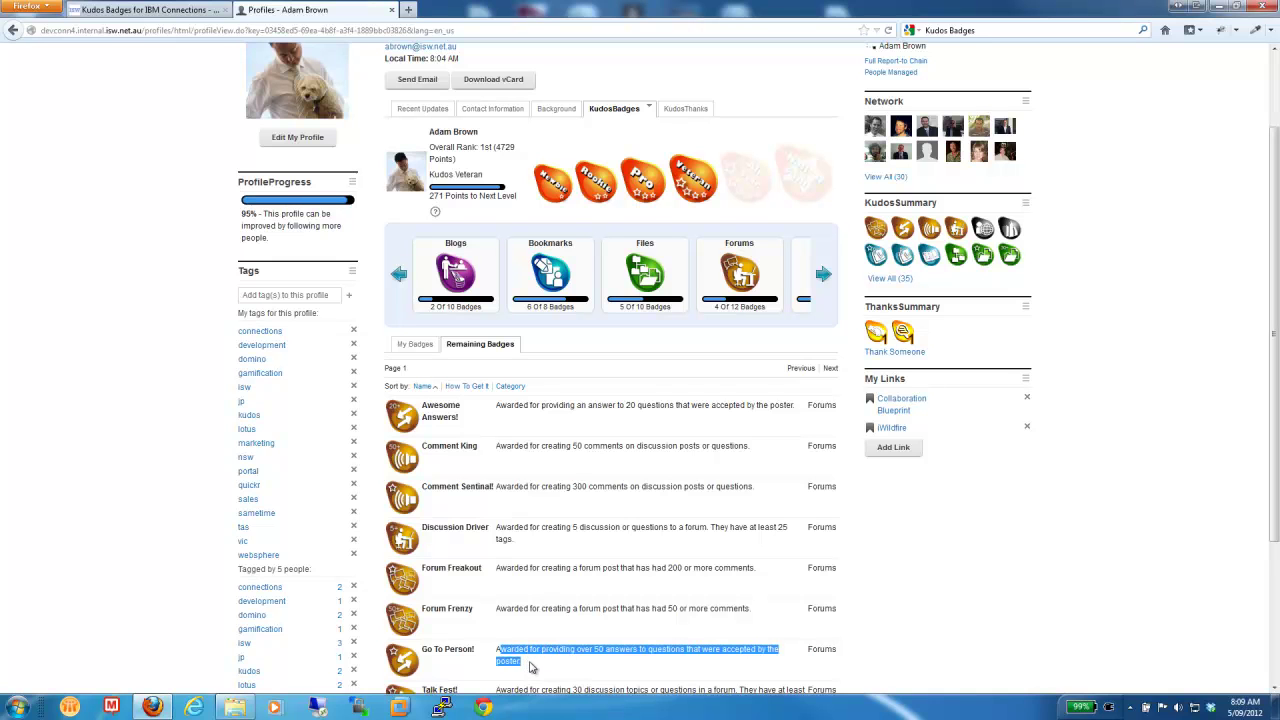
pyautogui.click(531, 667)
# Browse the badge categories and list the remaining Blogs badges.
pyautogui.scroll(2, 531, 667)
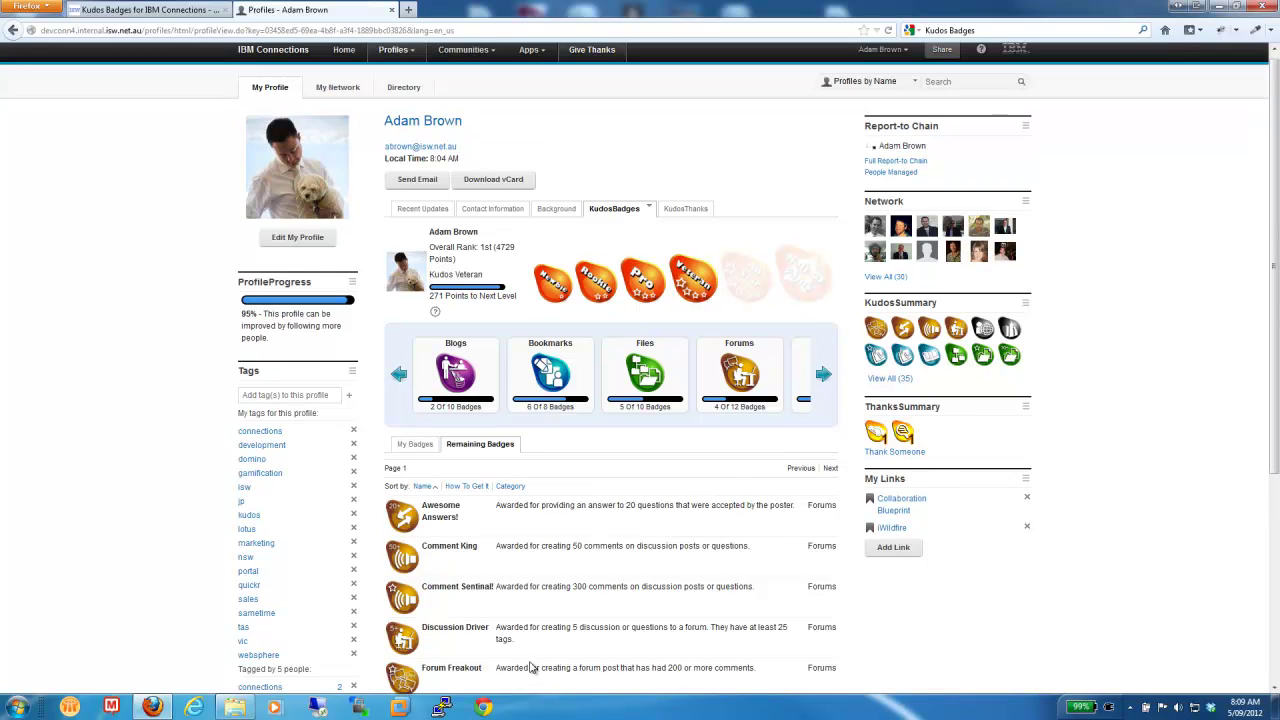
pyautogui.click(824, 381)
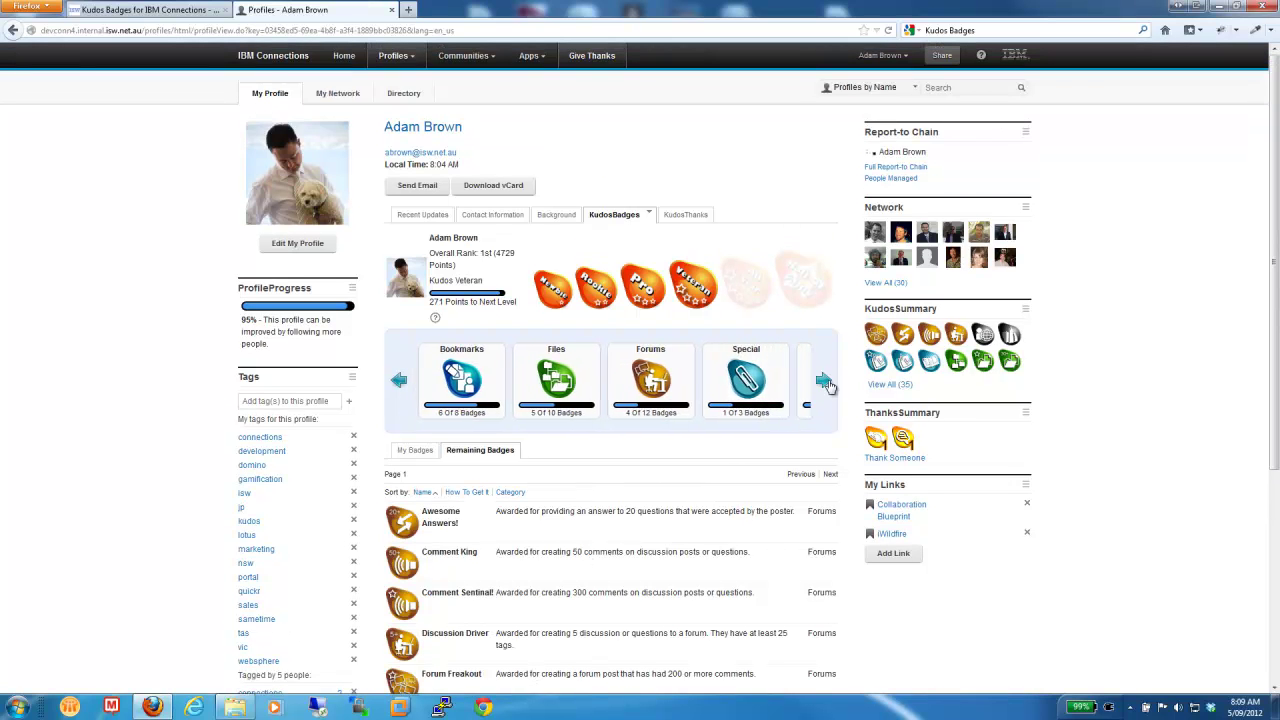
pyautogui.click(400, 382)
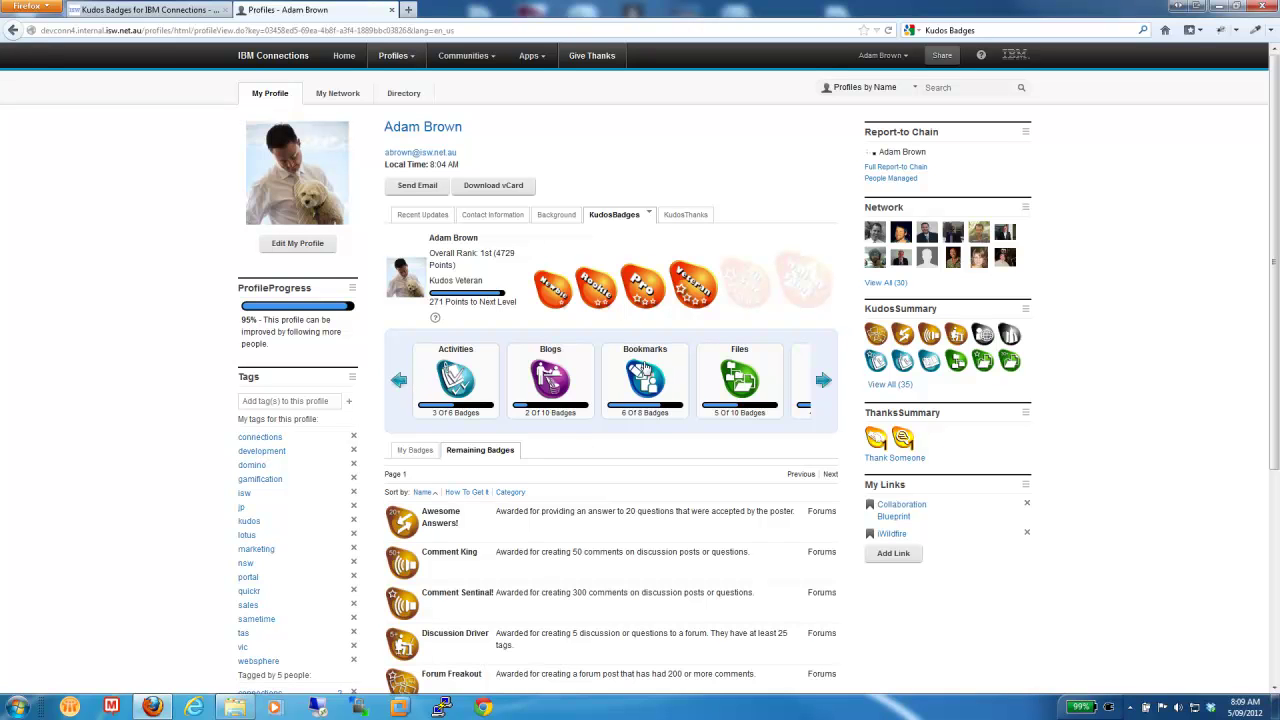
pyautogui.click(553, 378)
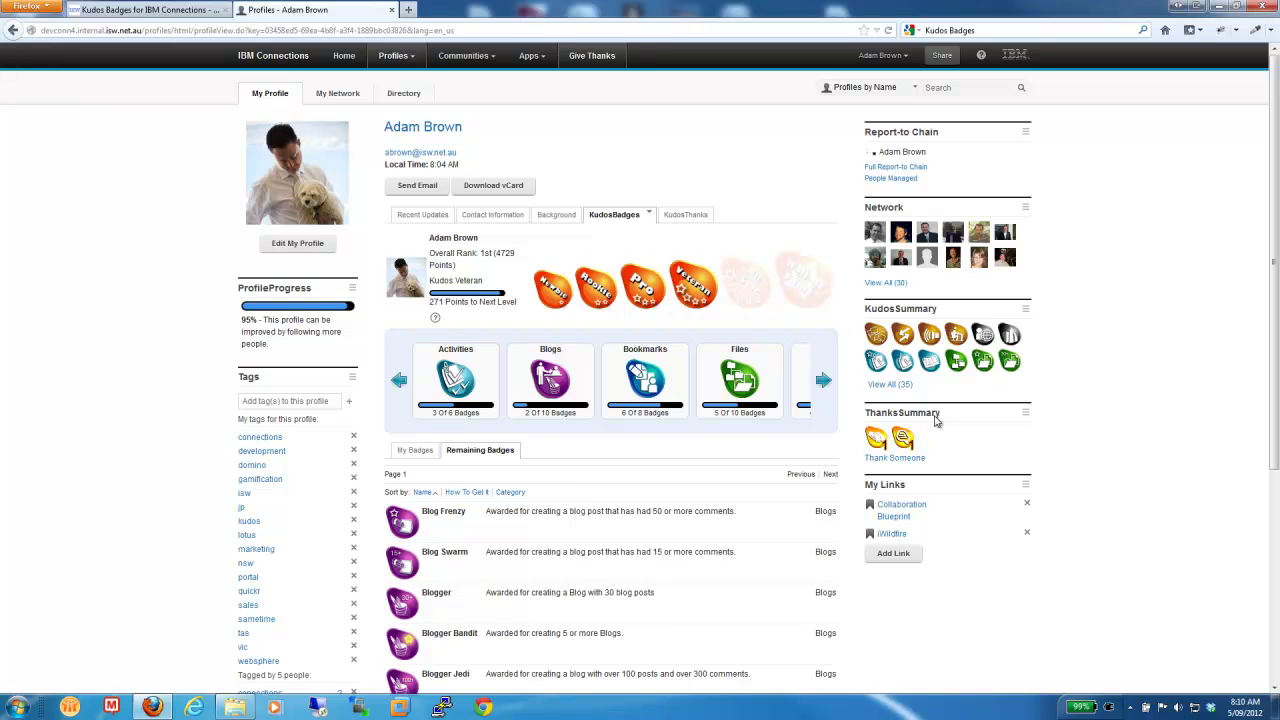
# View the profile's received thanks in KudosThanks and read the messages behind the Team Work! and Guru! badges.
pyautogui.moveTo(884, 444)
pyautogui.click(680, 214)
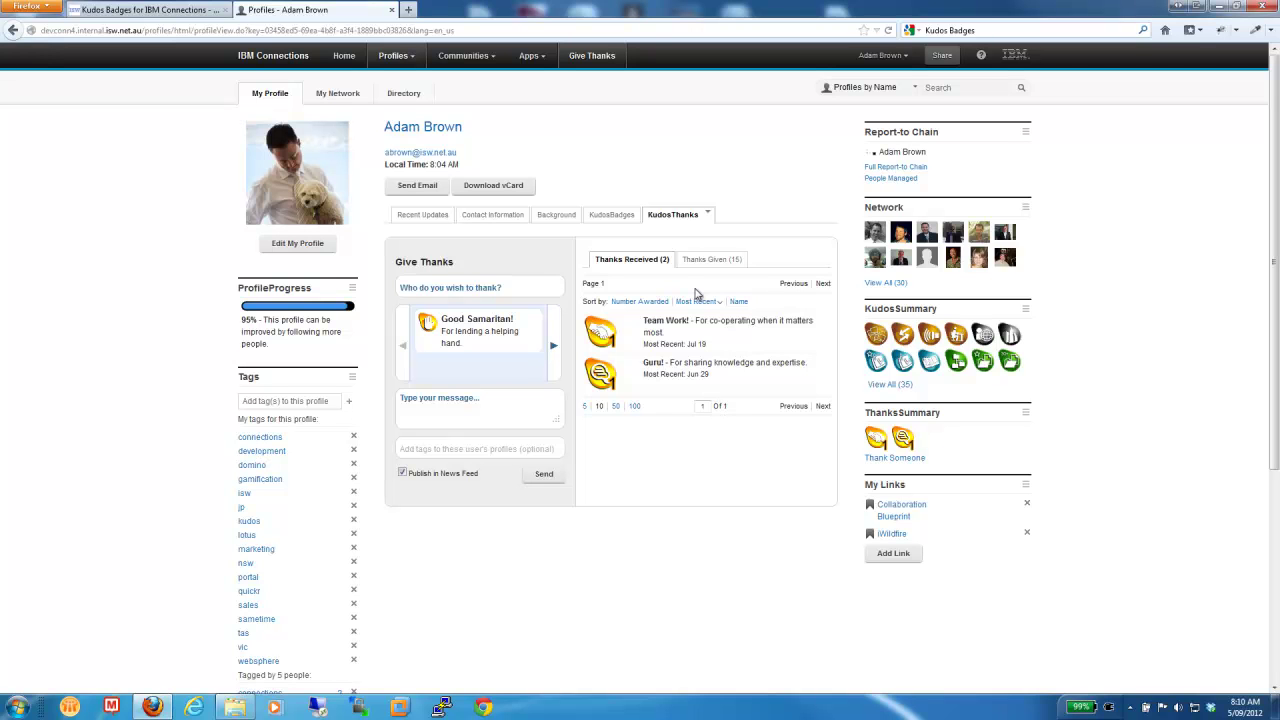
pyautogui.click(660, 325)
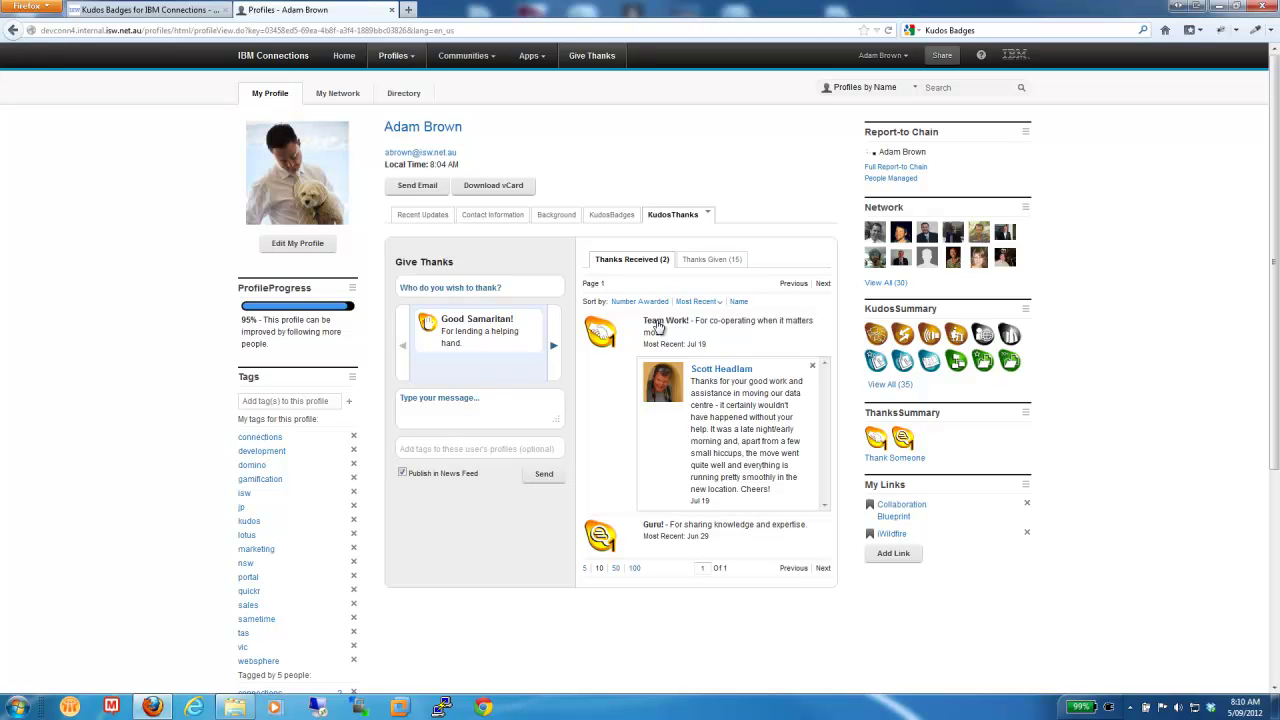
pyautogui.click(658, 325)
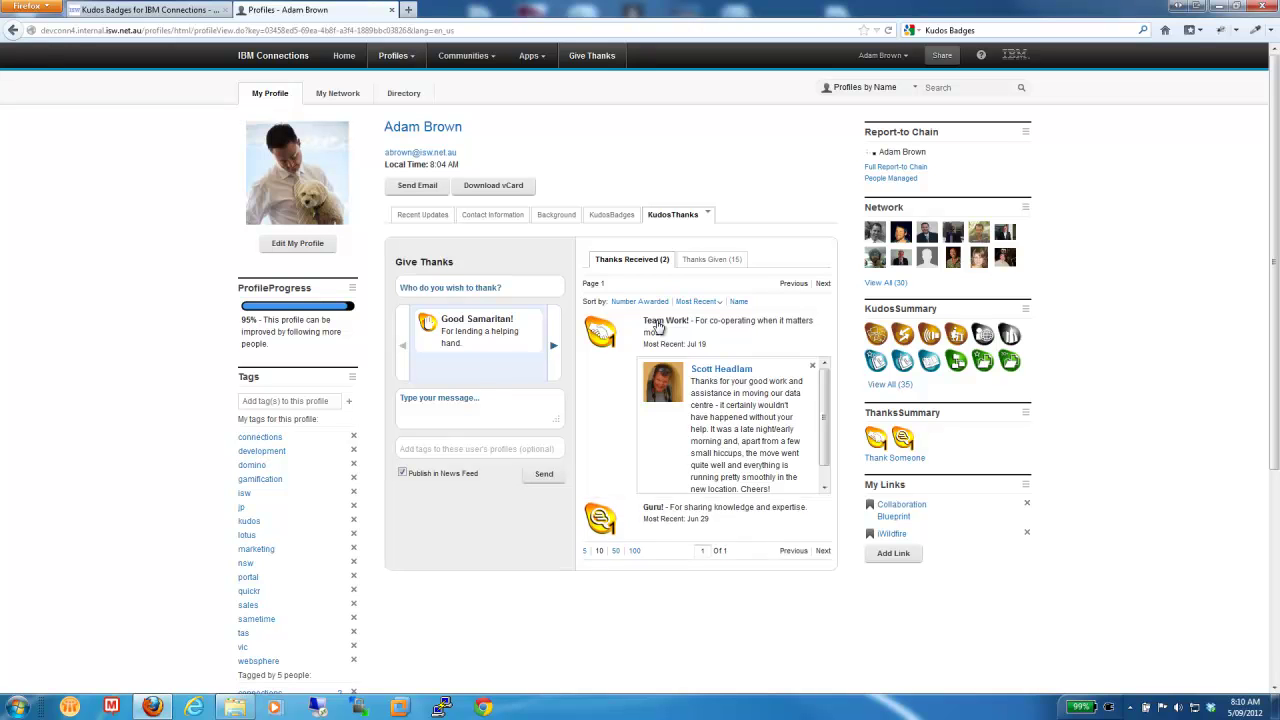
pyautogui.click(670, 370)
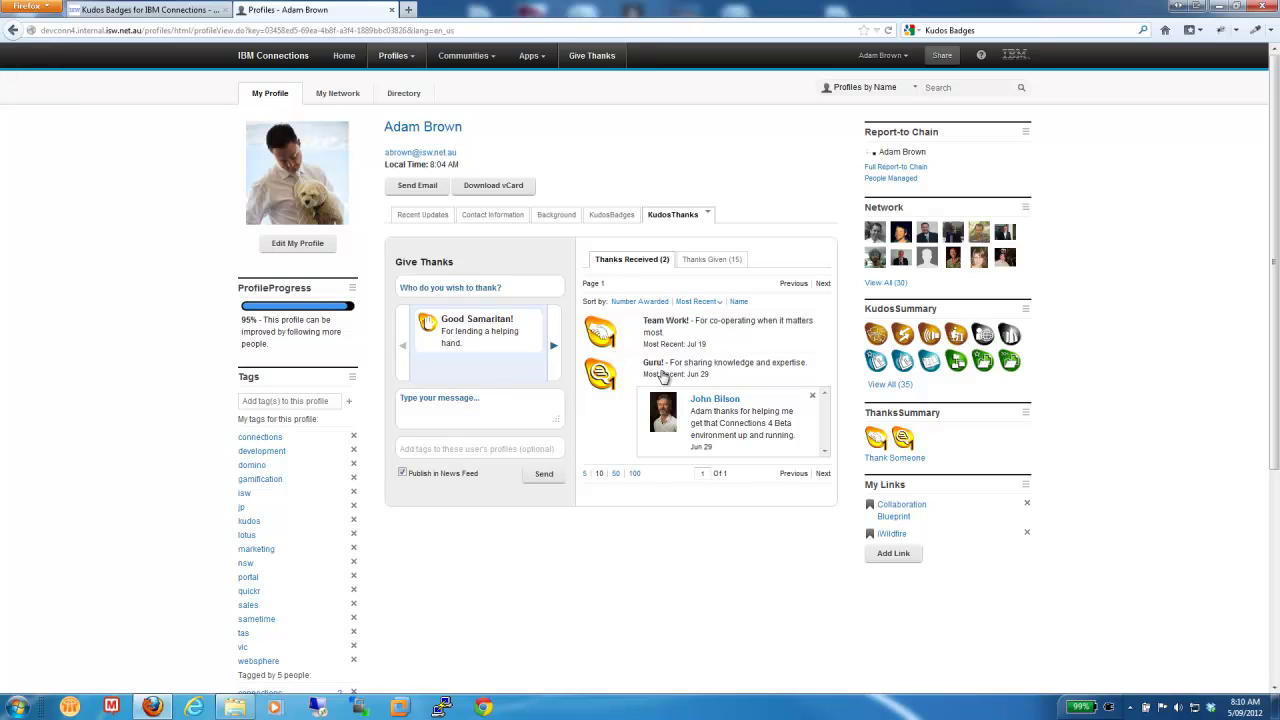
pyautogui.click(662, 376)
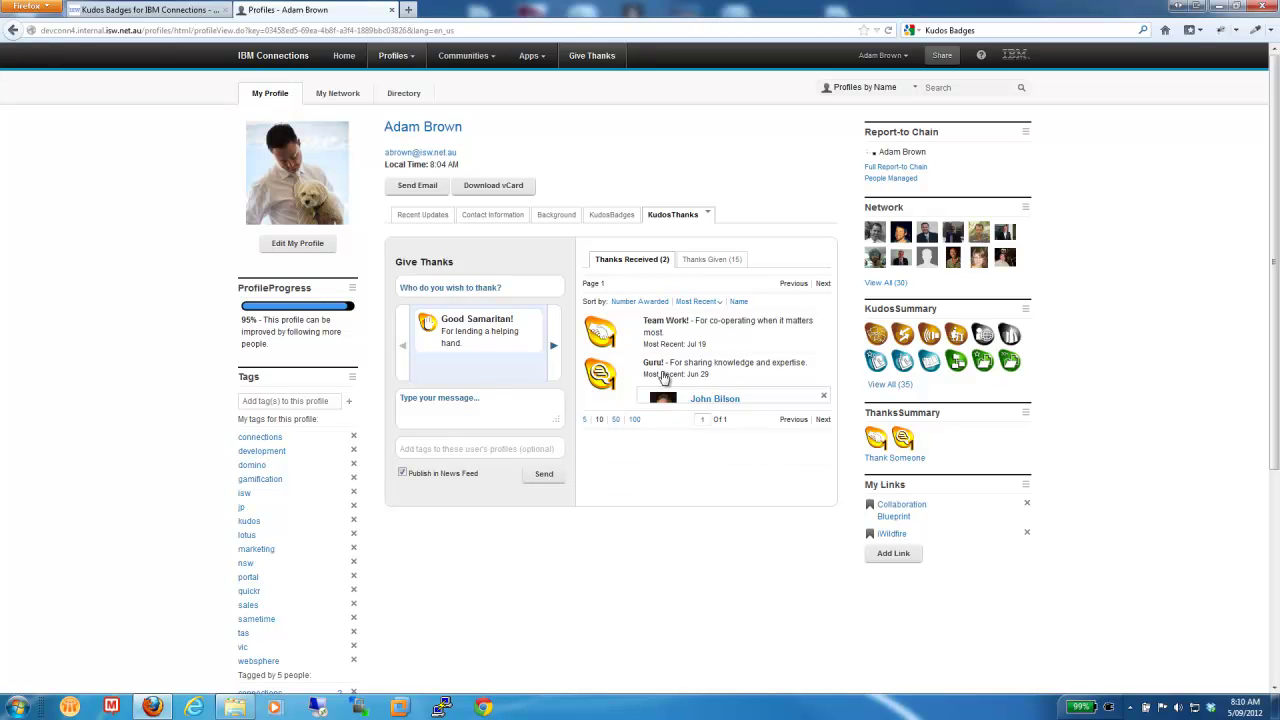
# View the thanks given and read through the messages sent with the Diligence! badge, then collapse them.
pyautogui.click(711, 262)
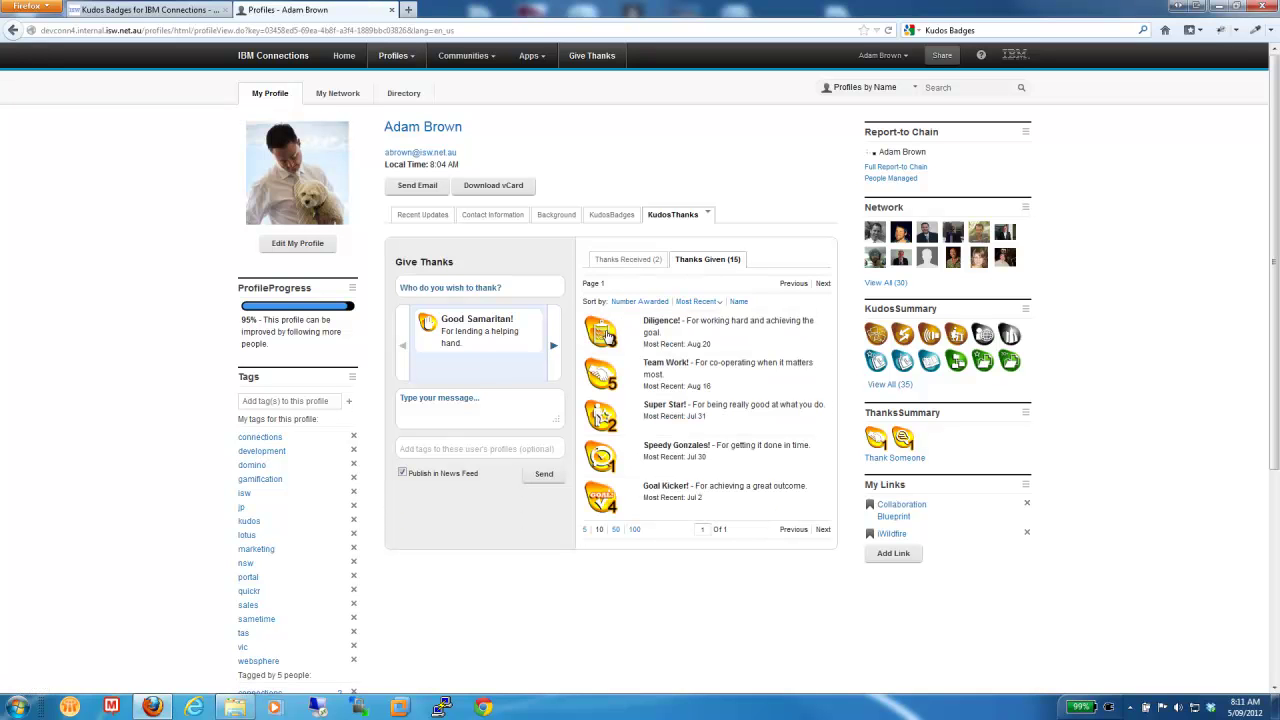
pyautogui.click(608, 335)
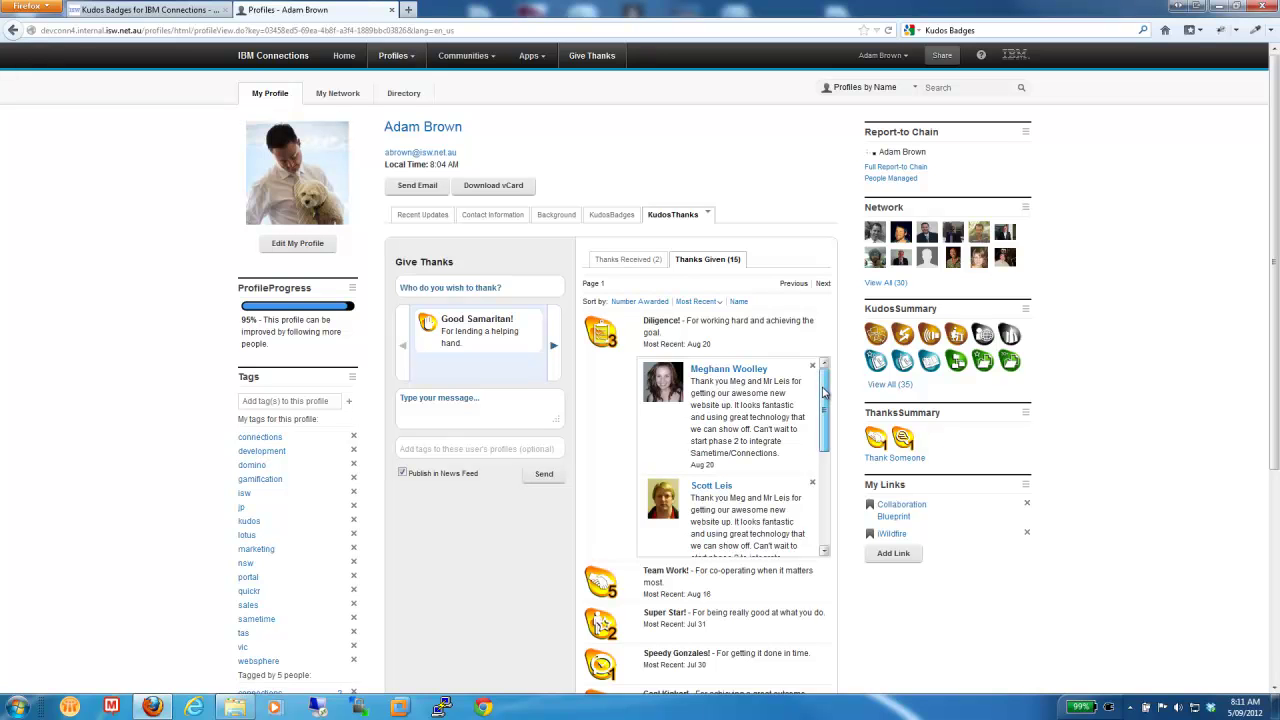
pyautogui.moveTo(823, 393); pyautogui.dragTo(828, 500)
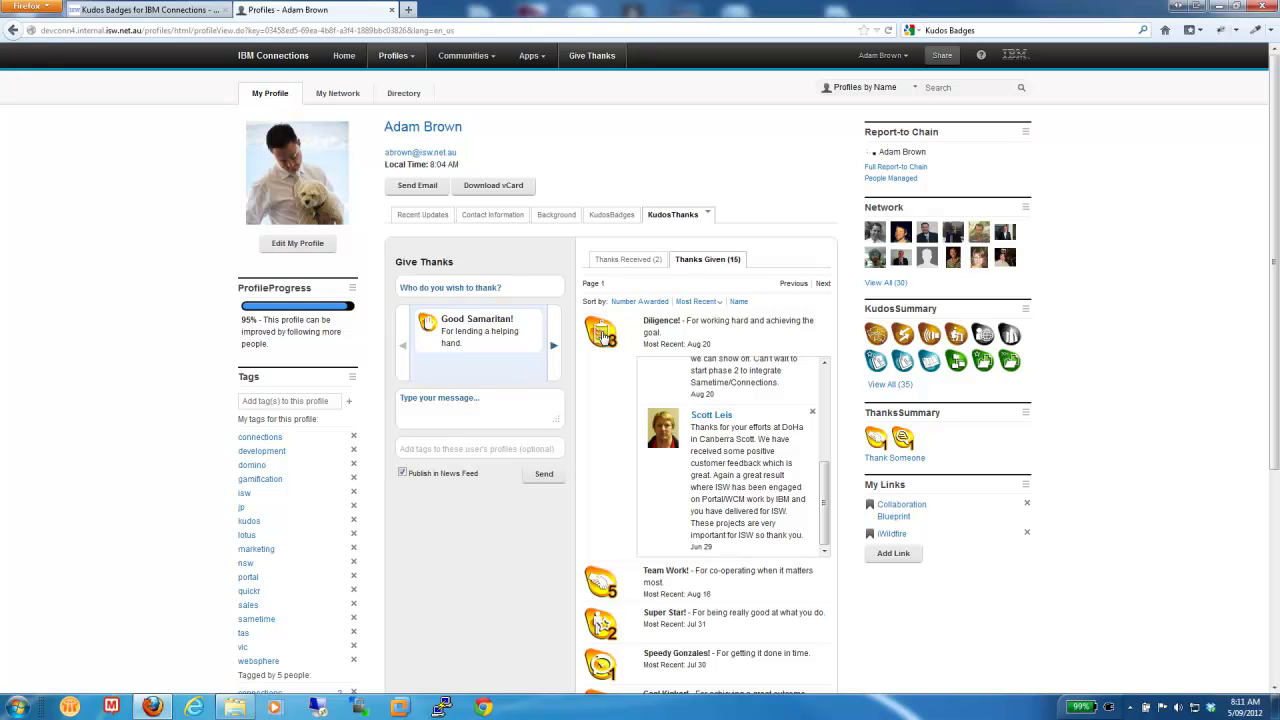
pyautogui.click(601, 335)
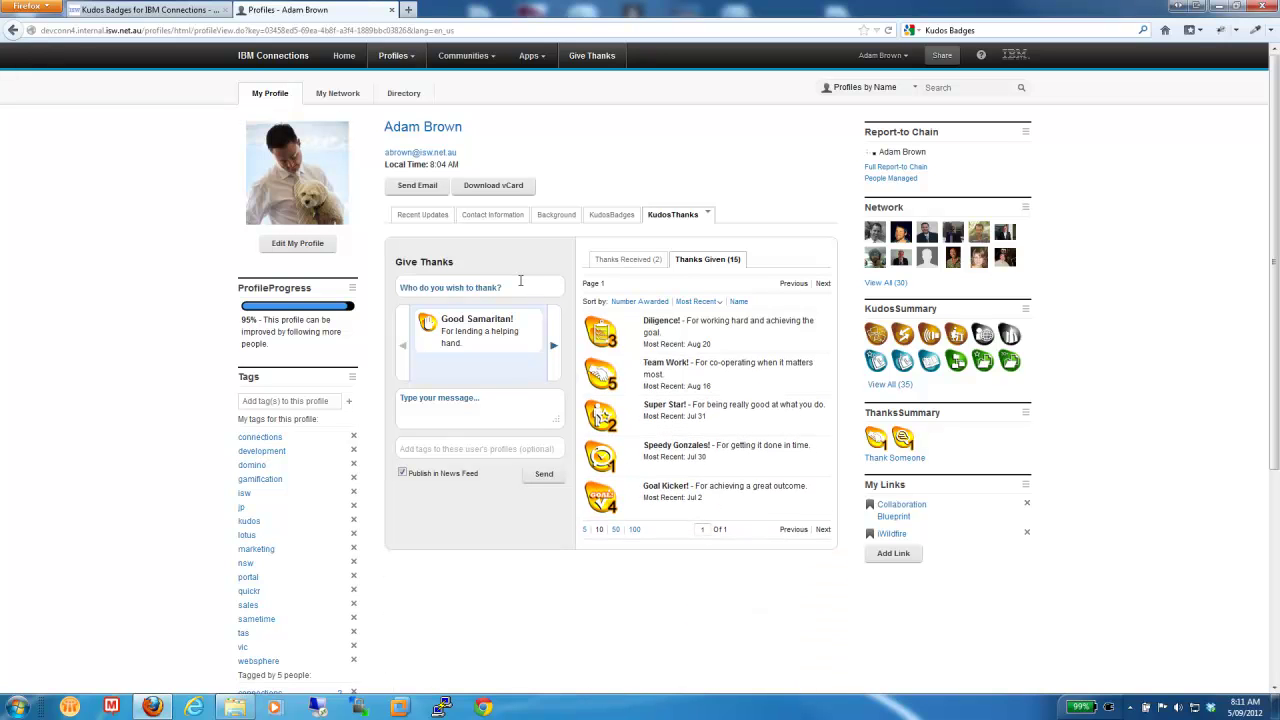
# Search for a colleague by first name and add the matching person as recipient in the Give Thanks form.
pyautogui.click(520, 284)
pyautogui.write('ian')
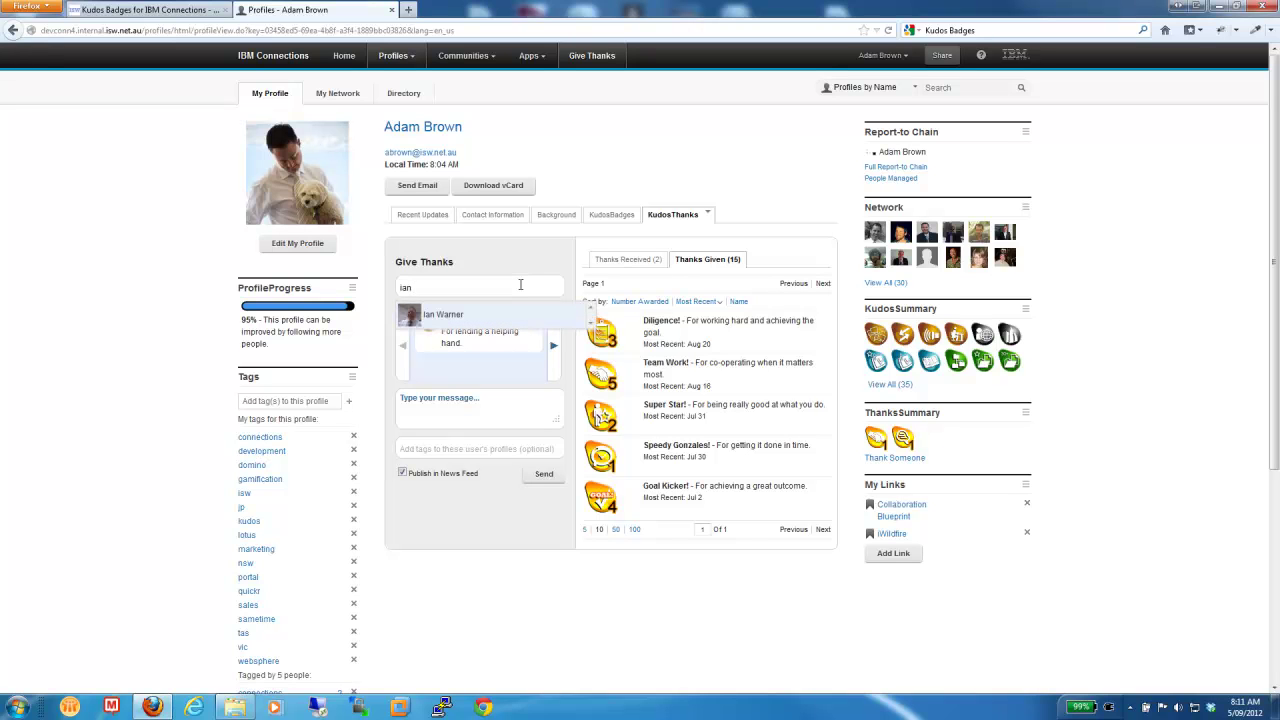
pyautogui.press('BackSpace')
pyautogui.press('BackSpace')
pyautogui.press('BackSpace')
pyautogui.write('john')
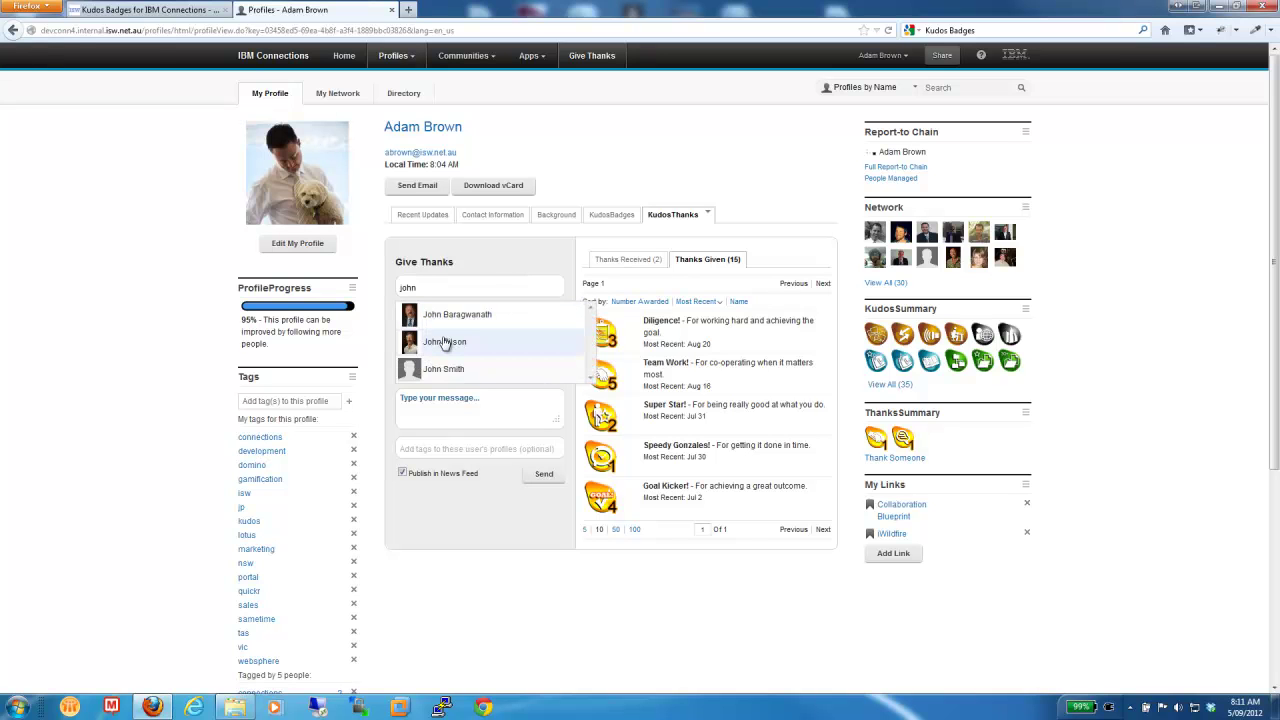
pyautogui.click(443, 342)
# Select the Super Star! badge for the thanks and check its Thanks Allowance.
pyautogui.click(554, 364)
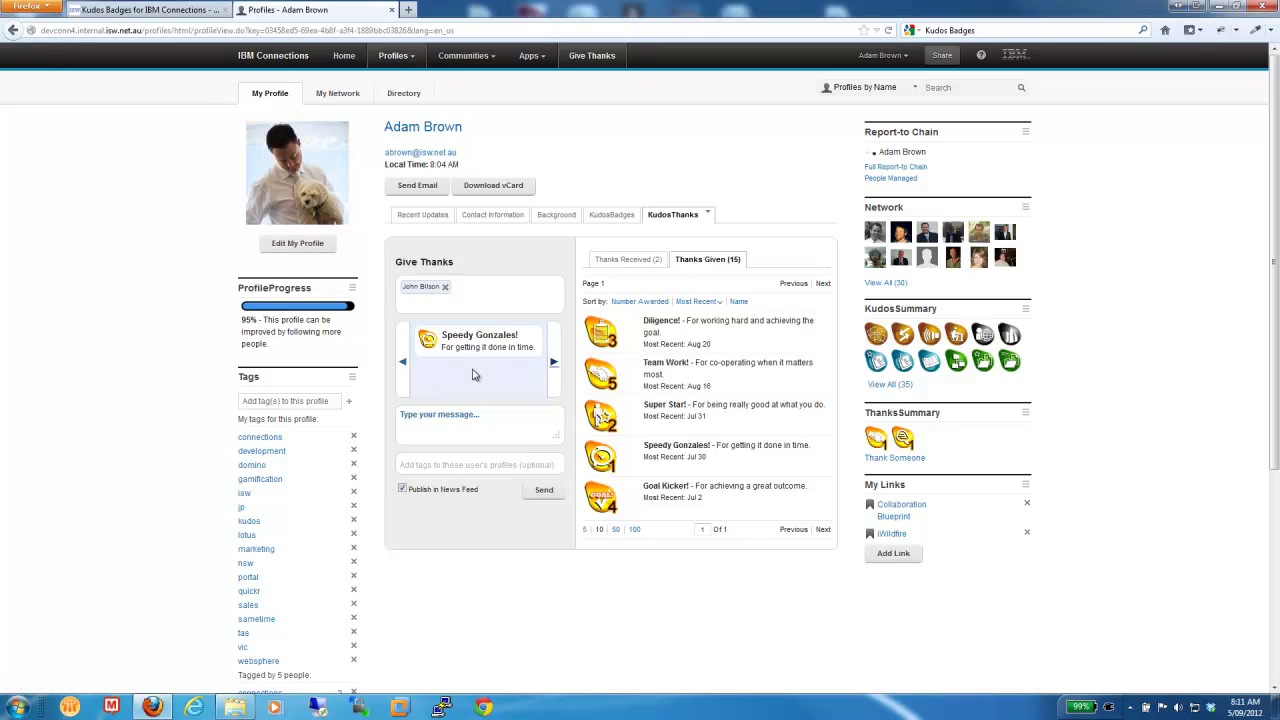
pyautogui.click(554, 363)
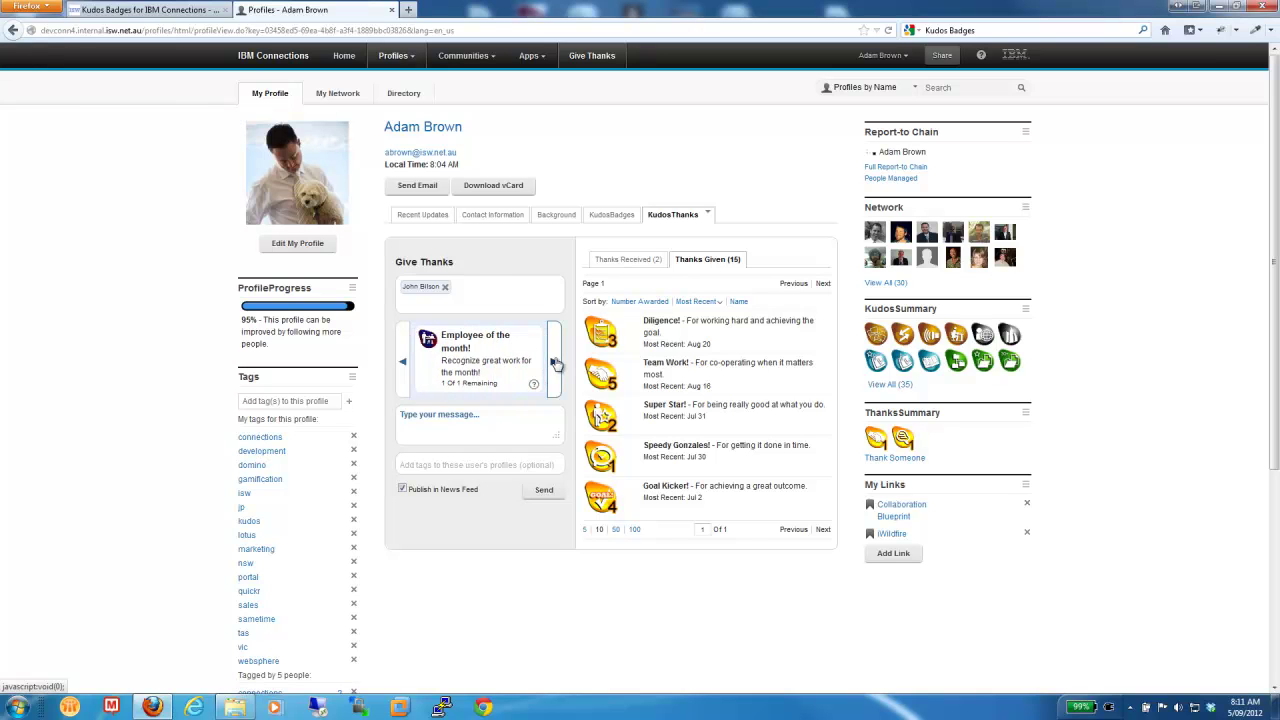
pyautogui.click(555, 364)
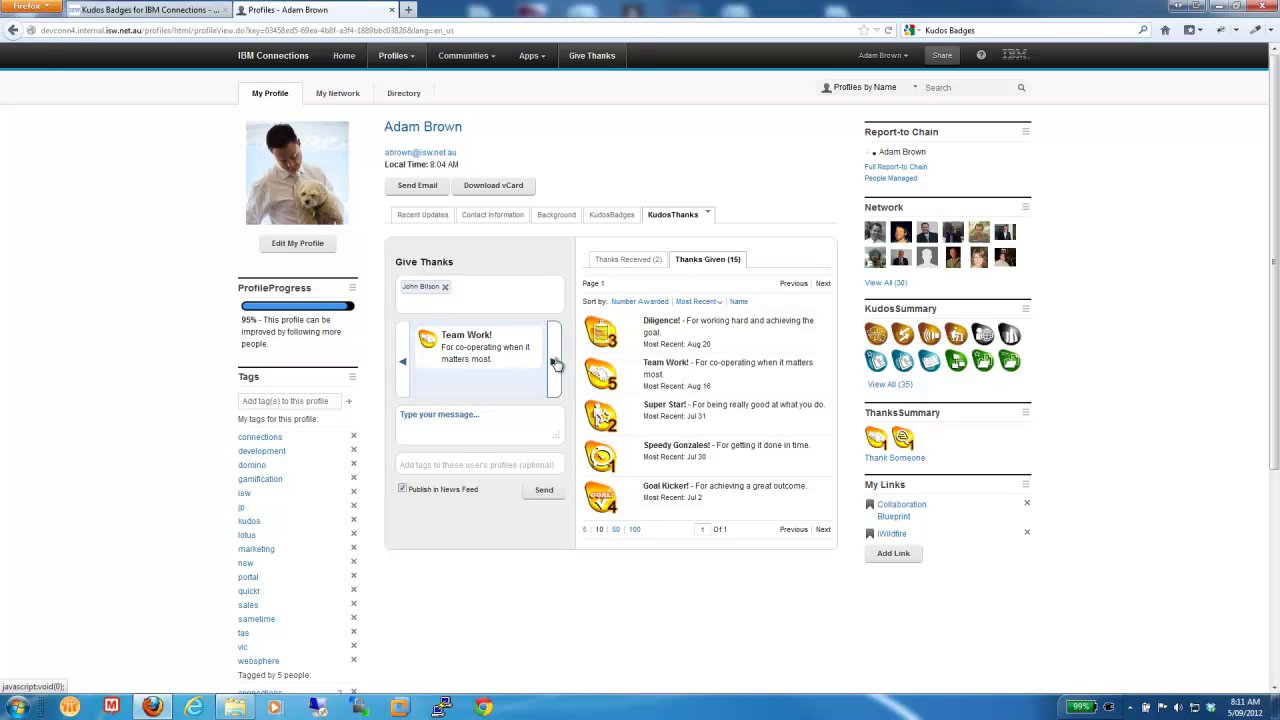
pyautogui.click(555, 363)
pyautogui.click(555, 363)
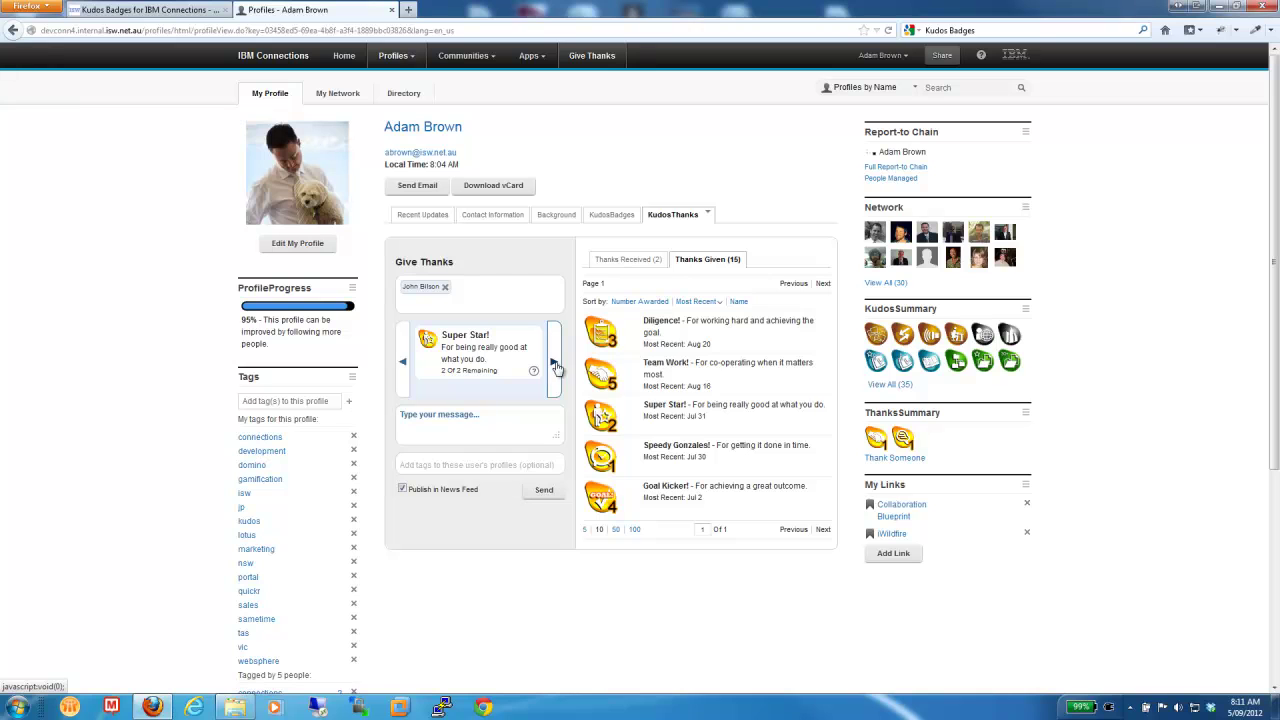
pyautogui.moveTo(534, 372)
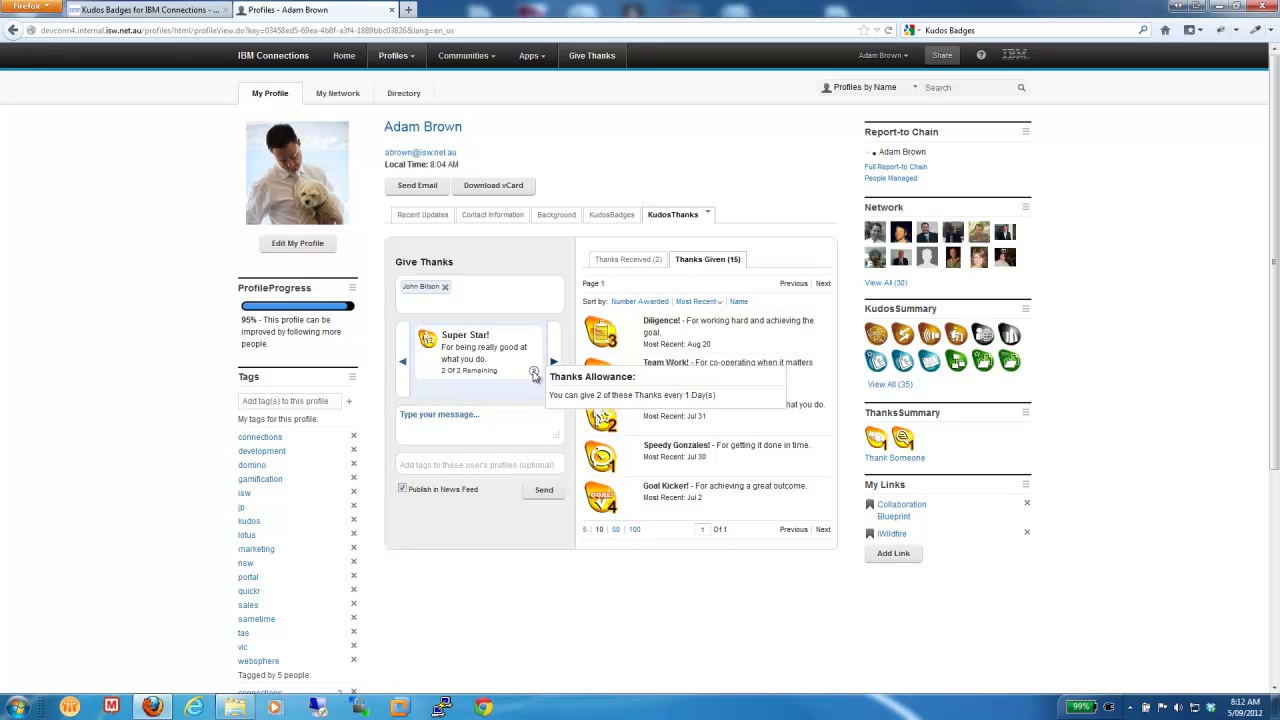
# Send the thanks with the message "Thanks for the great work on the DB2 upgrade." and the profile tag DB2.
pyautogui.click(495, 422)
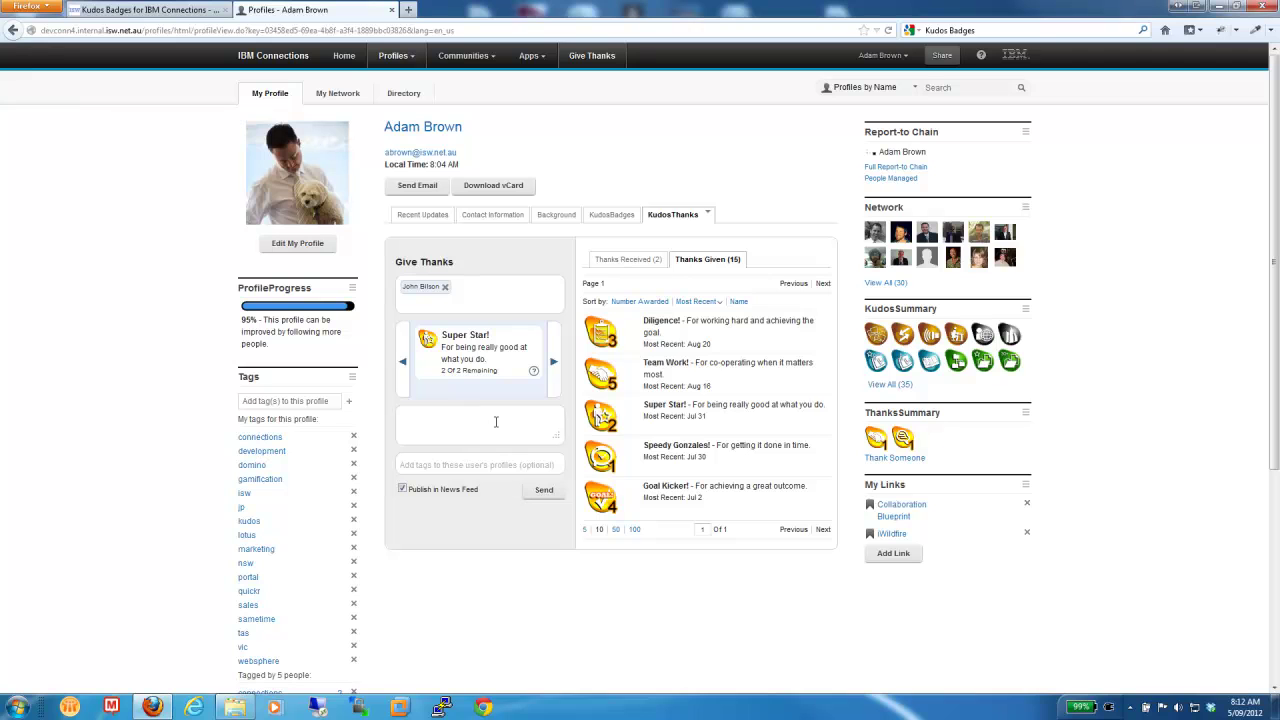
pyautogui.write('Thanks for the great work on the DB2 upgrade.')
pyautogui.click(479, 463)
pyautogui.write('DB2')
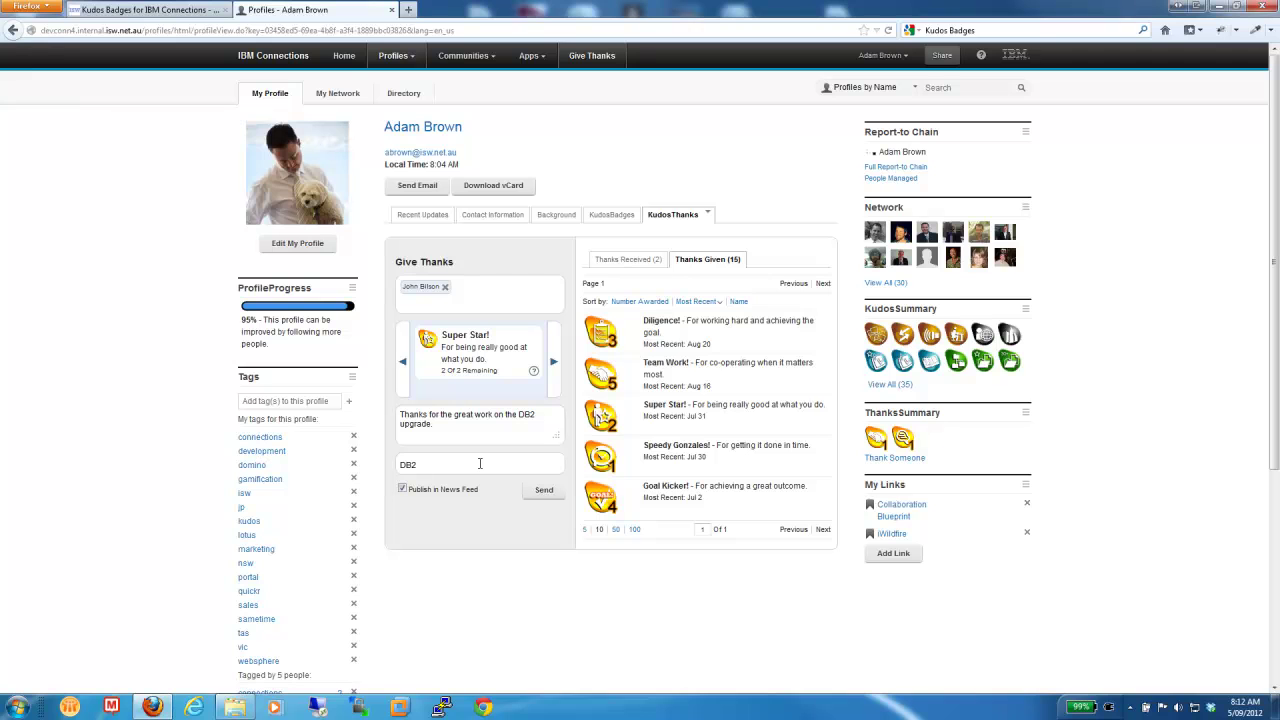
pyautogui.click(540, 490)
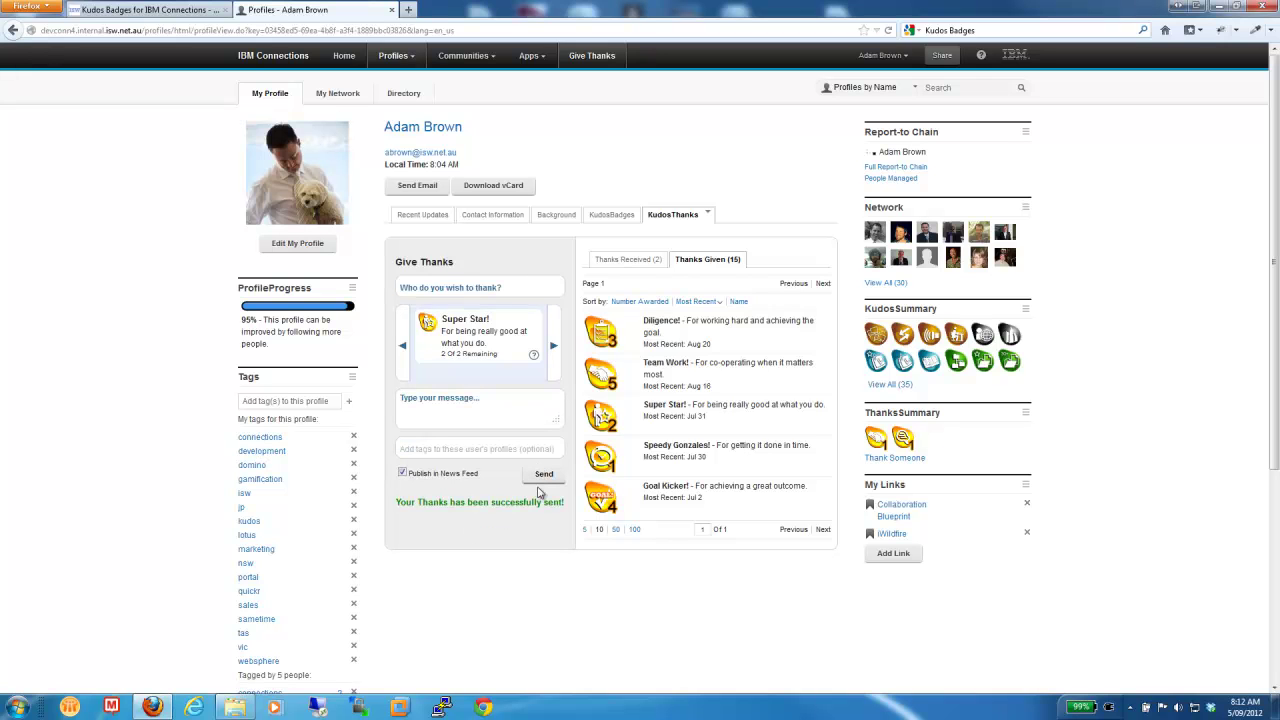
# Open the "You're a DB Guru!" thanks in the home page's news feed, like it, and post a "Great work" comment naming the recipient.
pyautogui.click(350, 57)
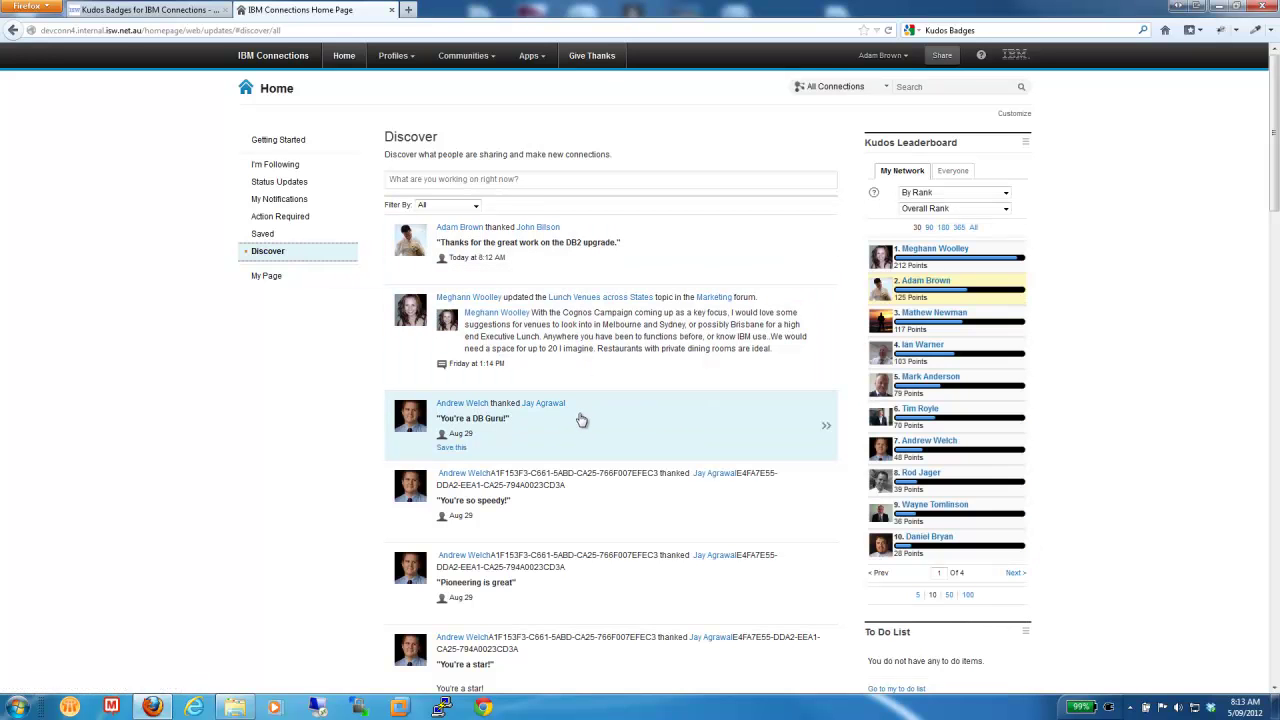
pyautogui.click(581, 421)
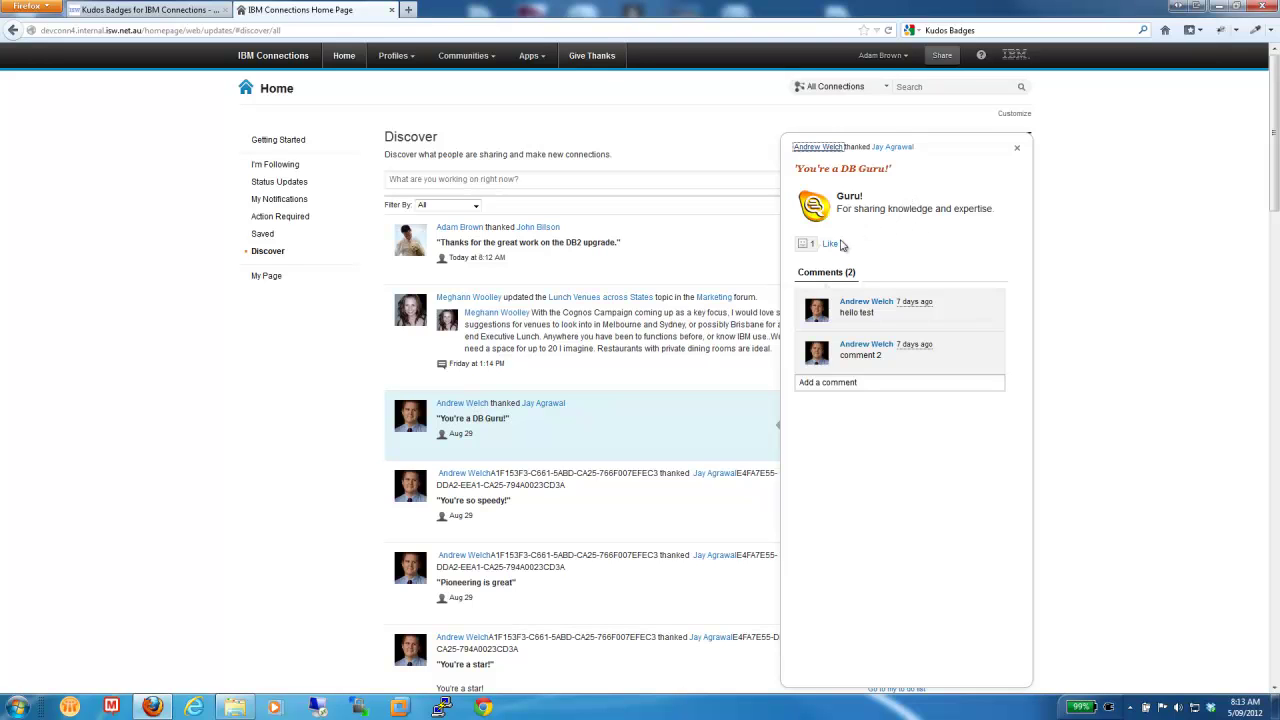
pyautogui.click(829, 243)
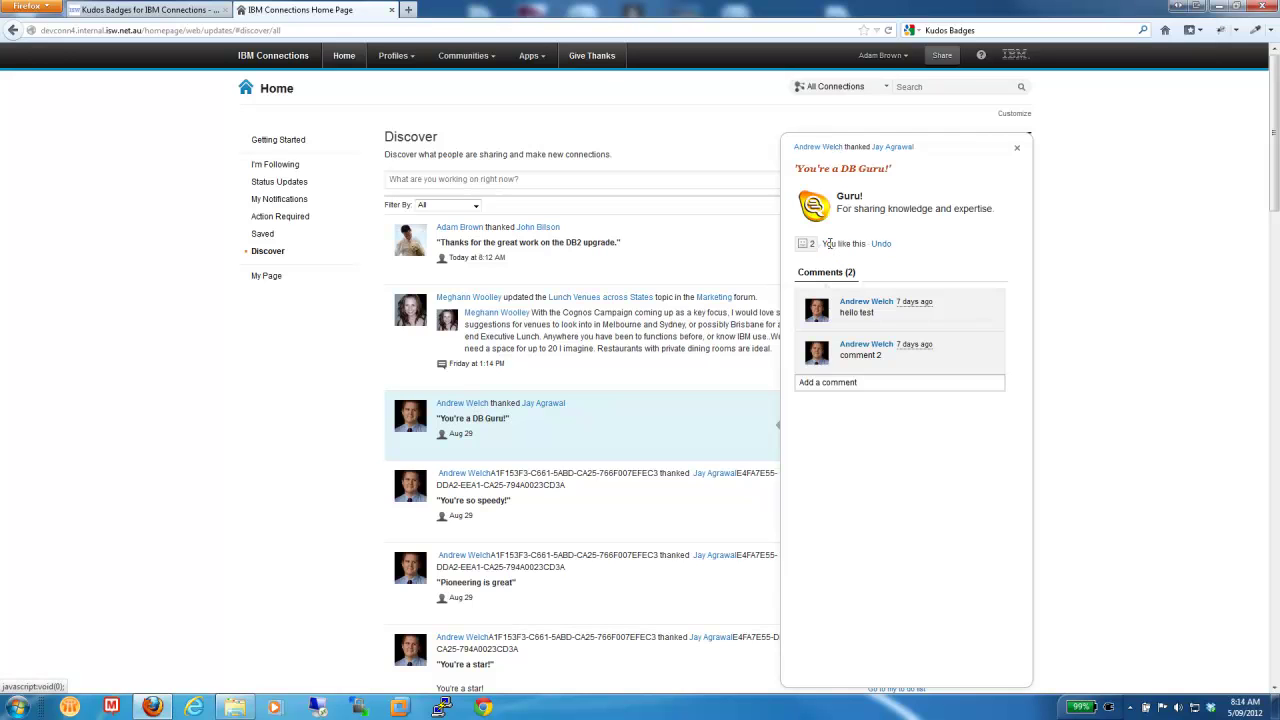
pyautogui.click(872, 378)
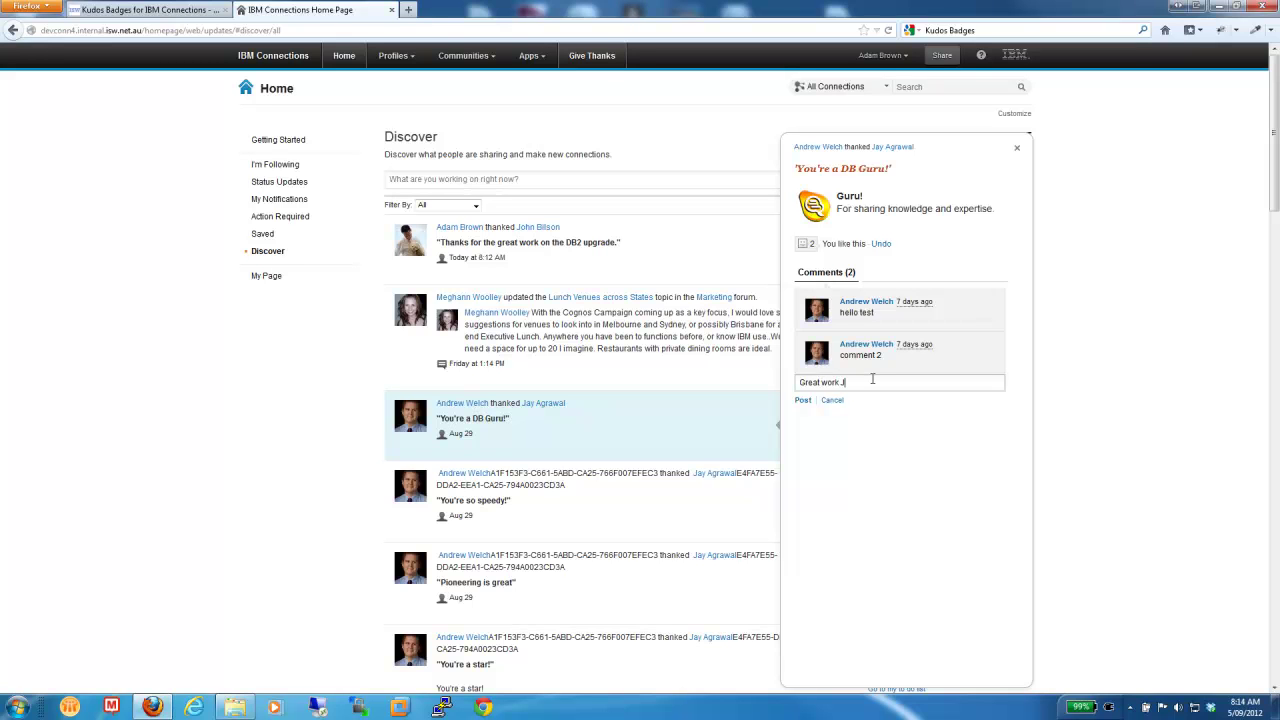
pyautogui.click(803, 400)
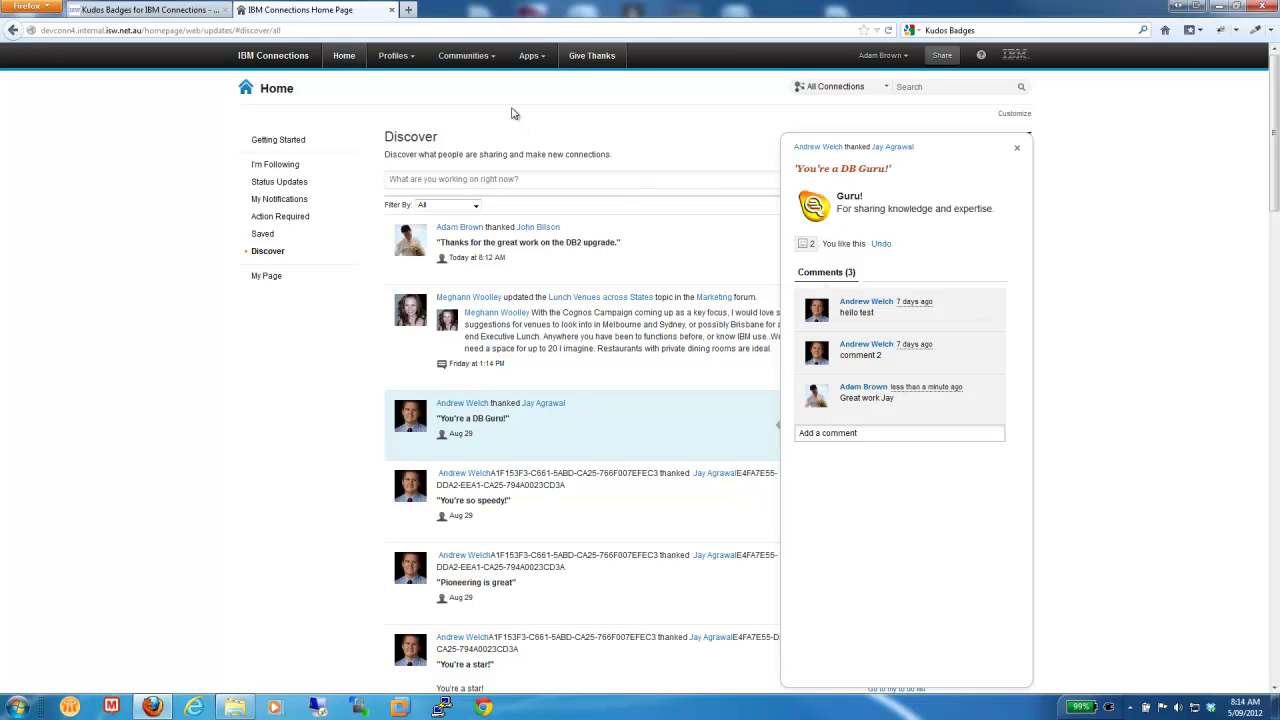
# Open the own profile page, browse the available thanks badges in the Give Thanks form, and close the form without sending.
pyautogui.click(400, 57)
pyautogui.click(403, 82)
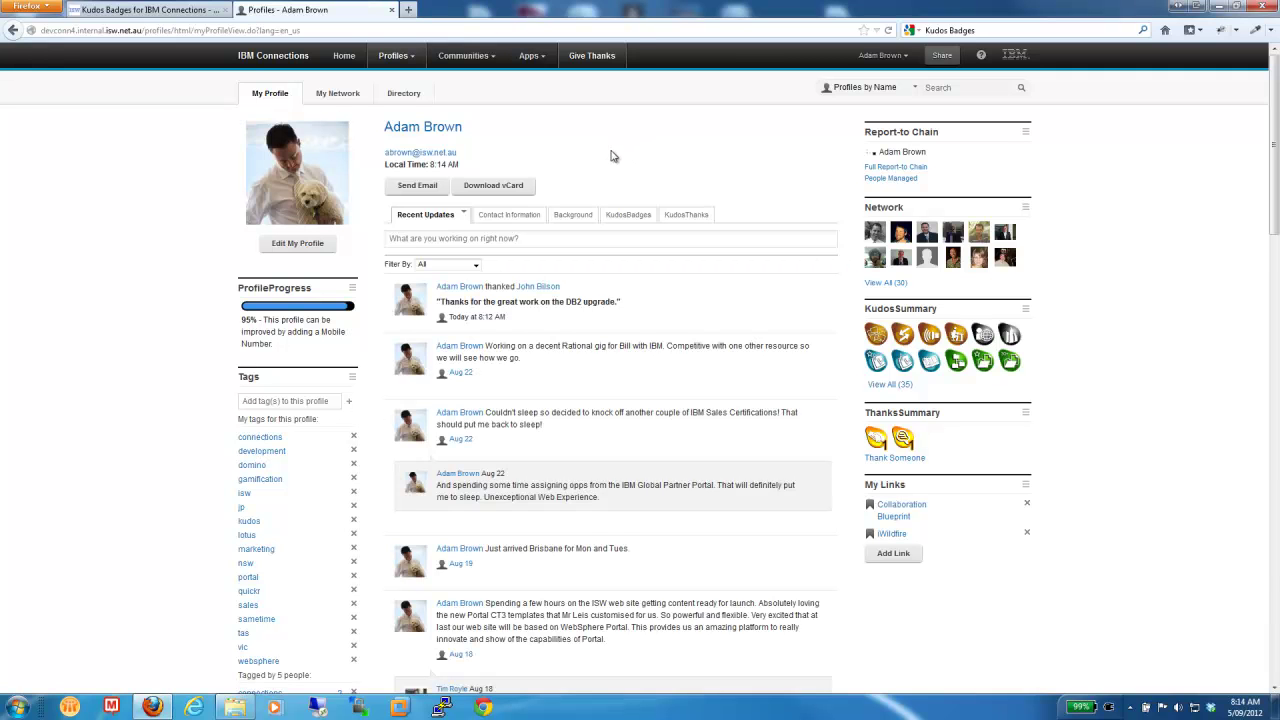
pyautogui.click(592, 57)
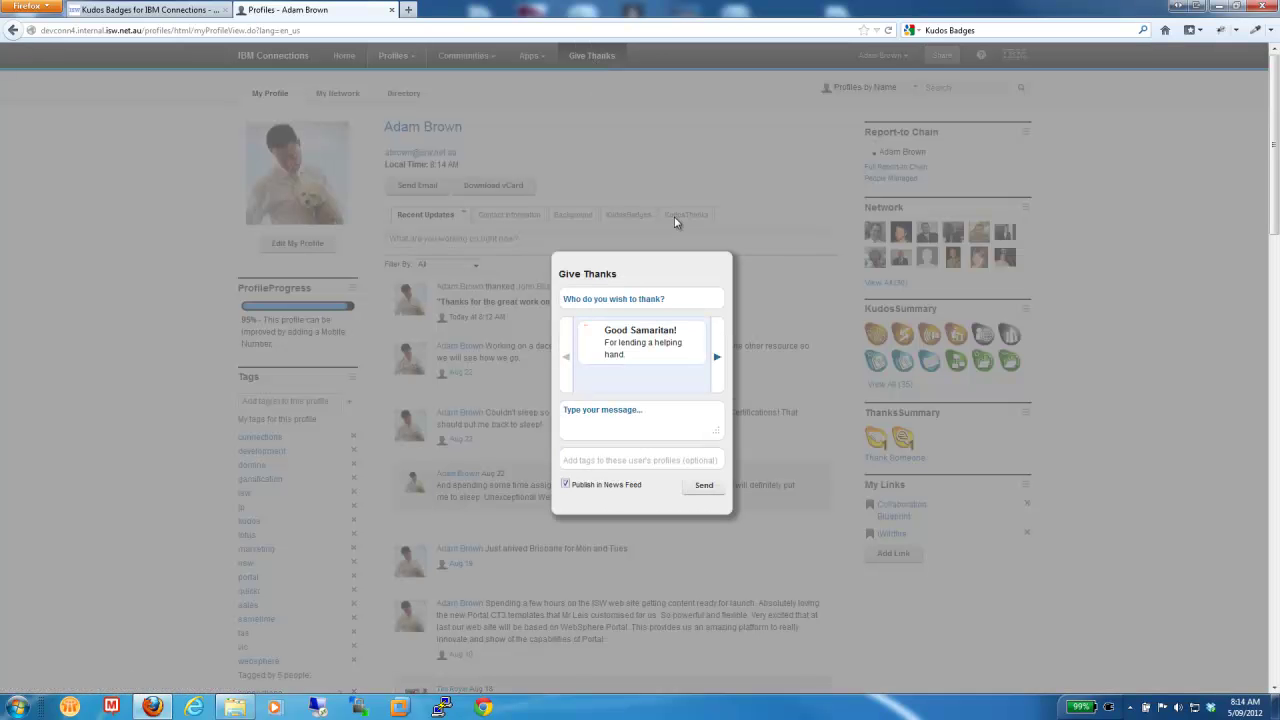
pyautogui.click(717, 357)
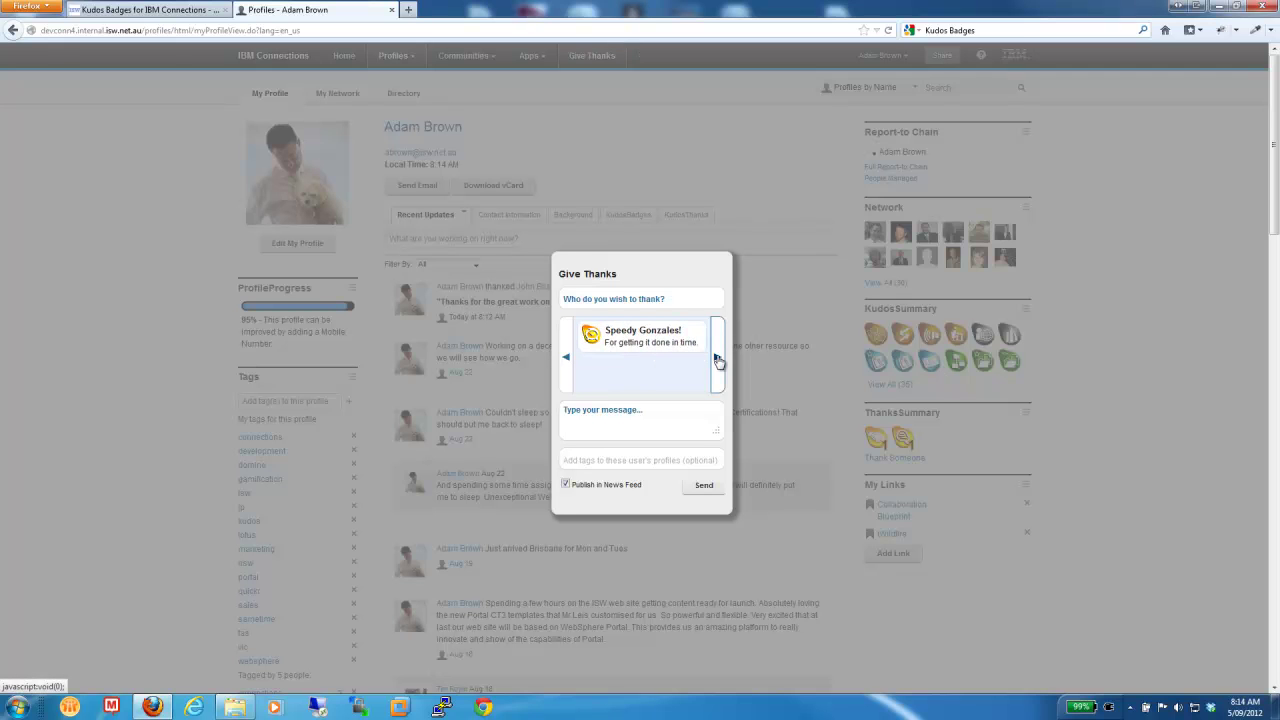
pyautogui.click(717, 358)
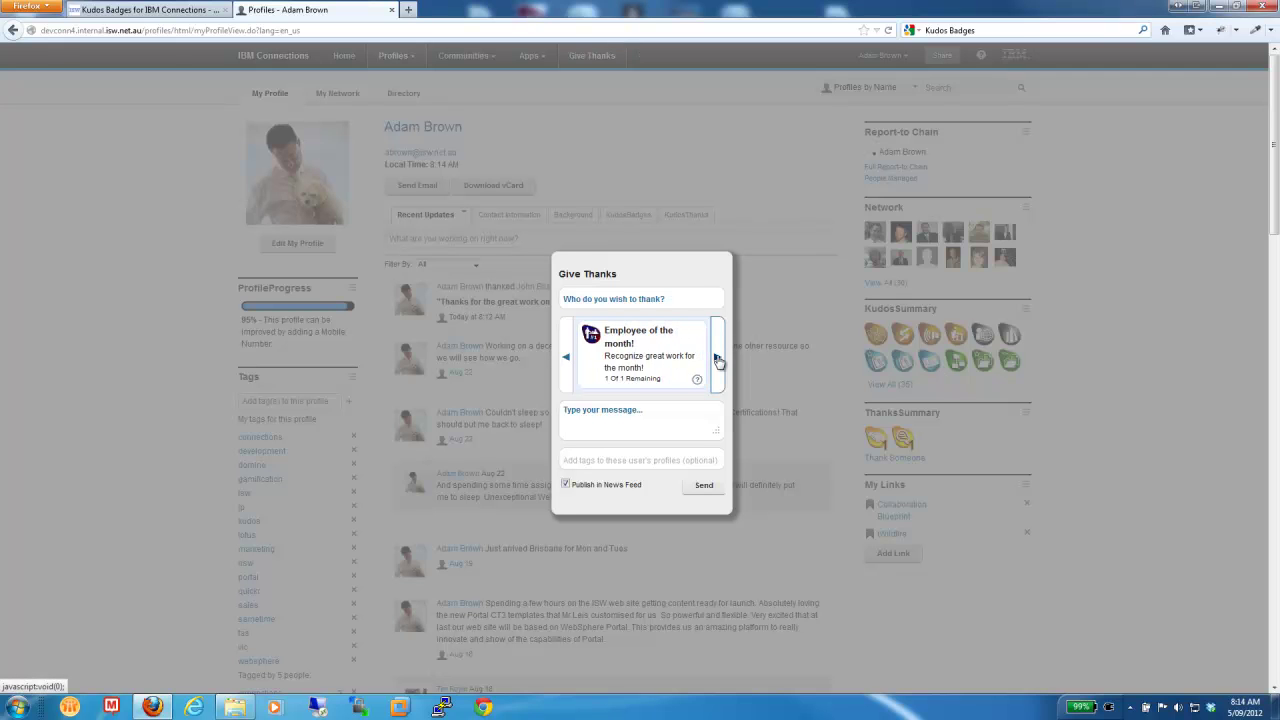
pyautogui.click(717, 358)
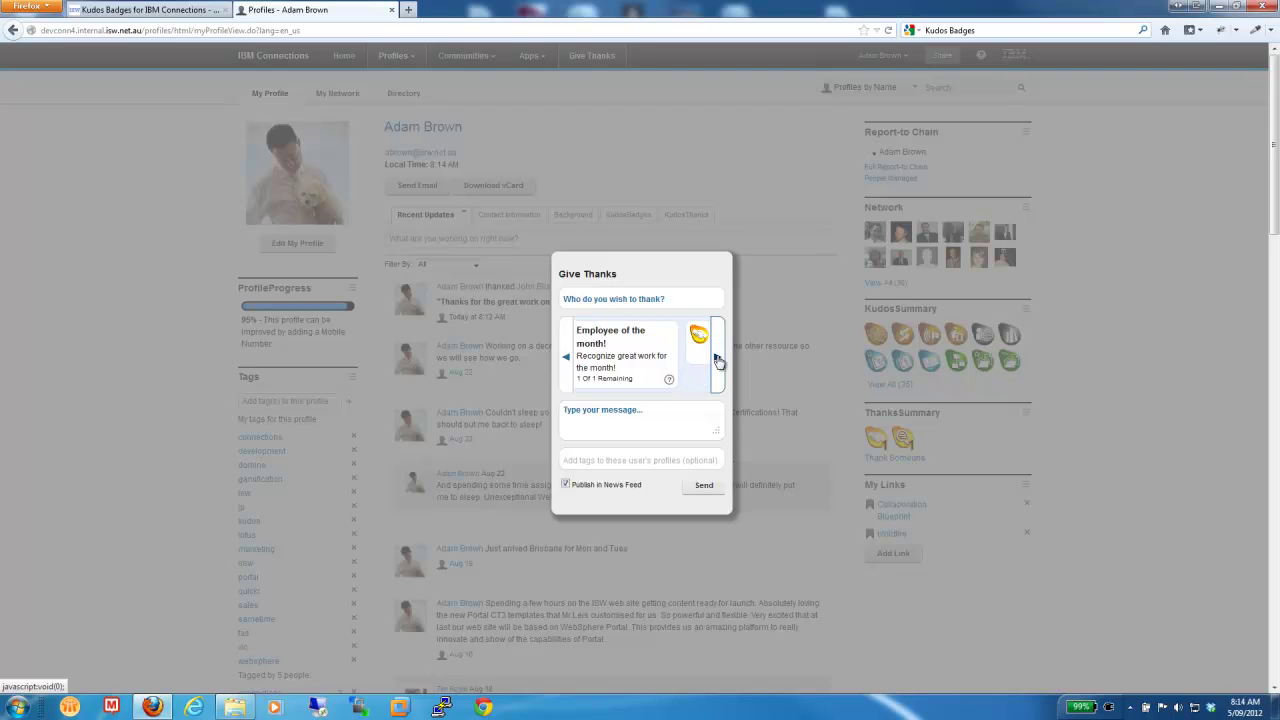
pyautogui.click(671, 143)
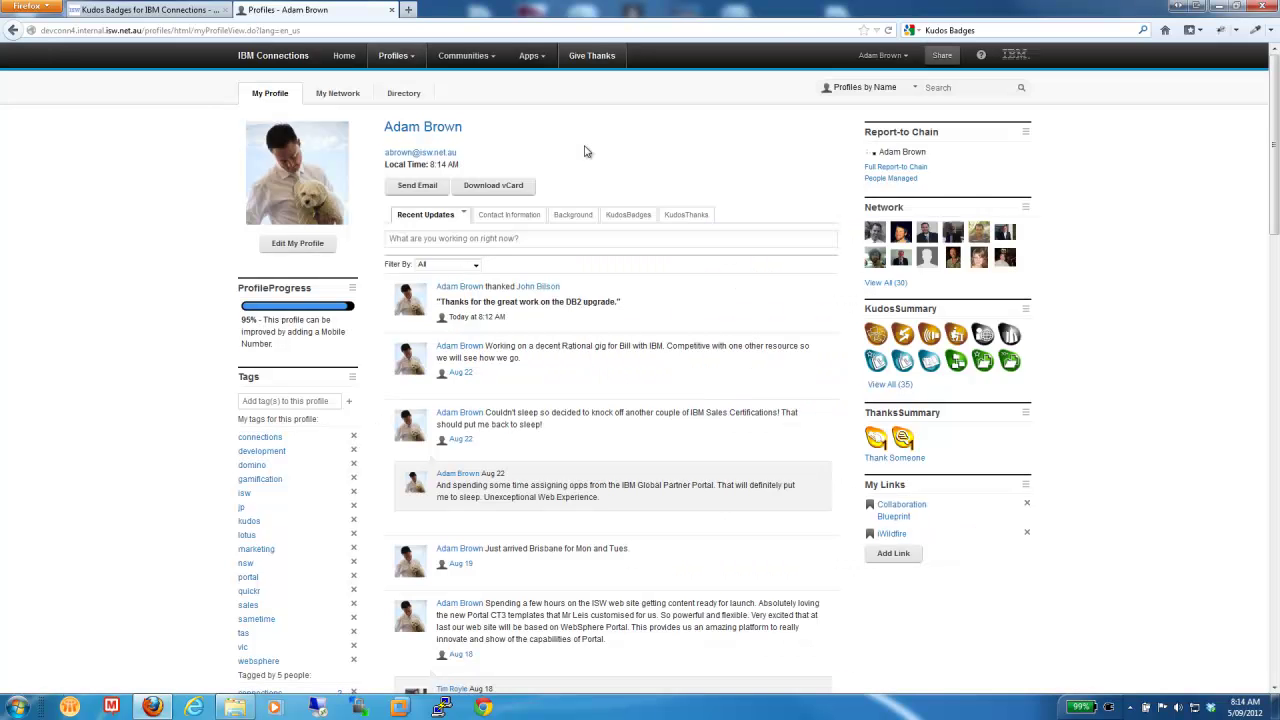
# View the Kudos badges earned on the profile, and open the Get It page of the Kudos Badges website.
pyautogui.click(630, 216)
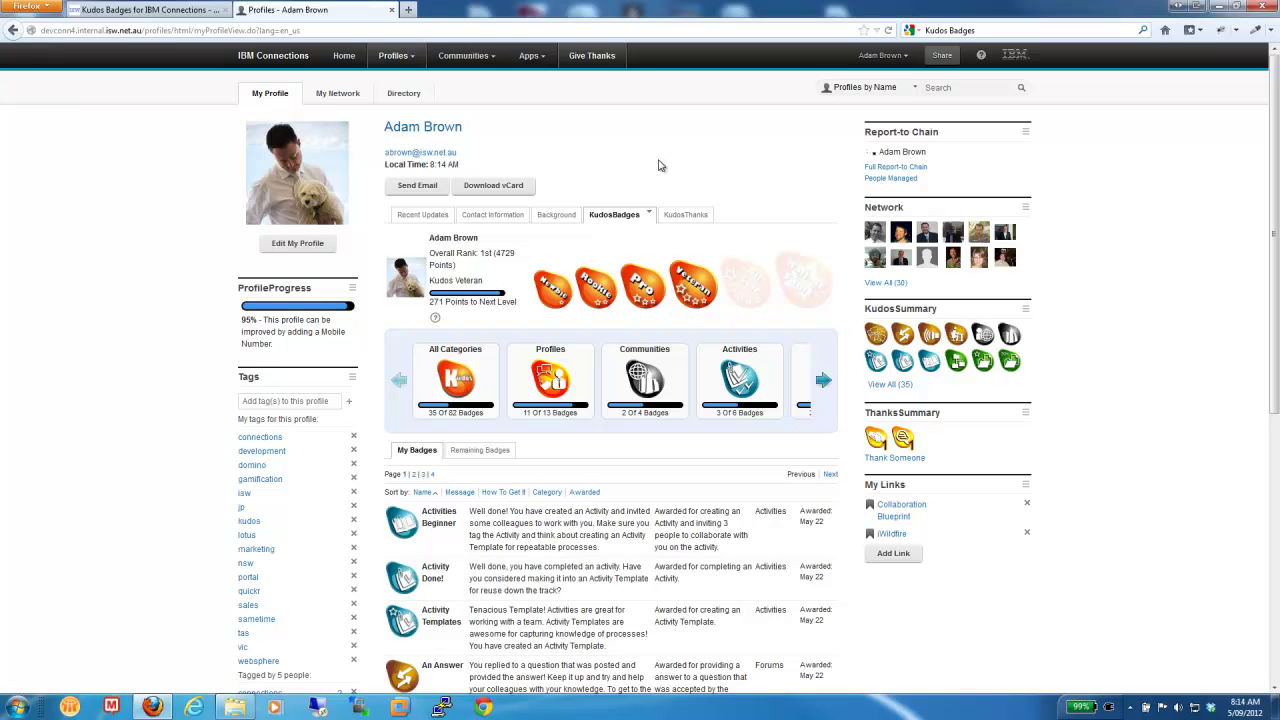
pyautogui.click(160, 12)
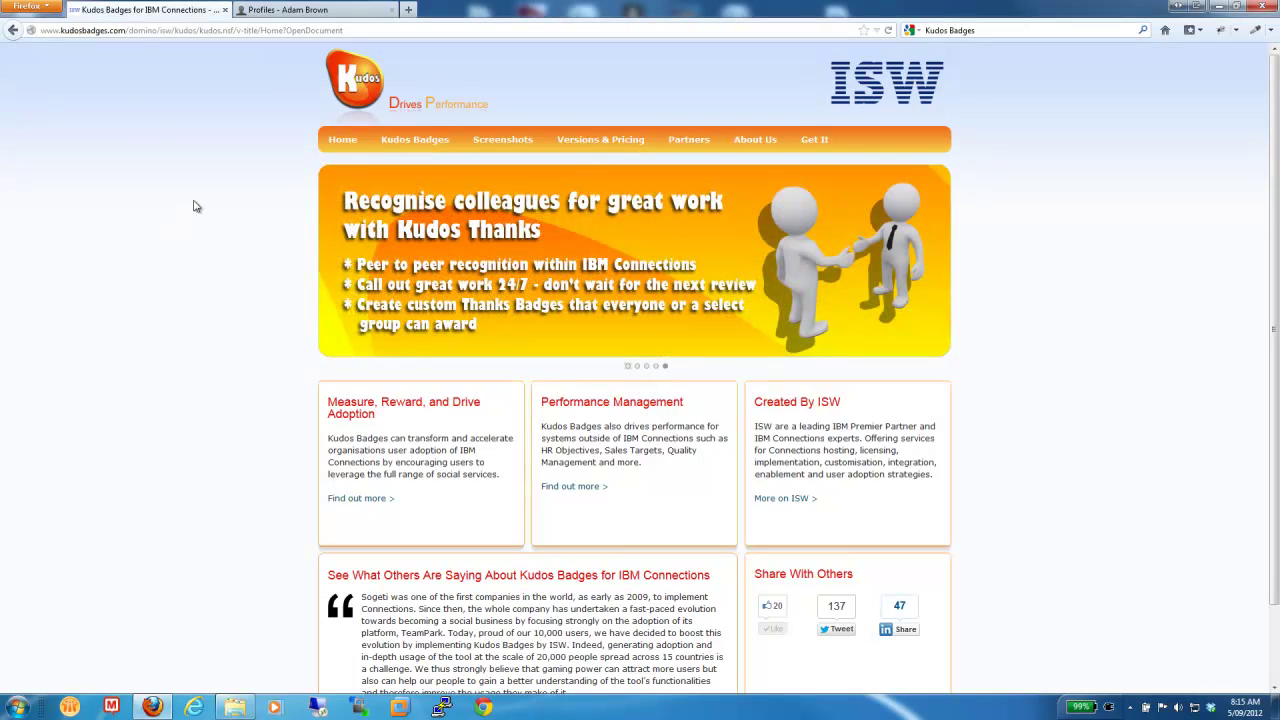
pyautogui.click(116, 32)
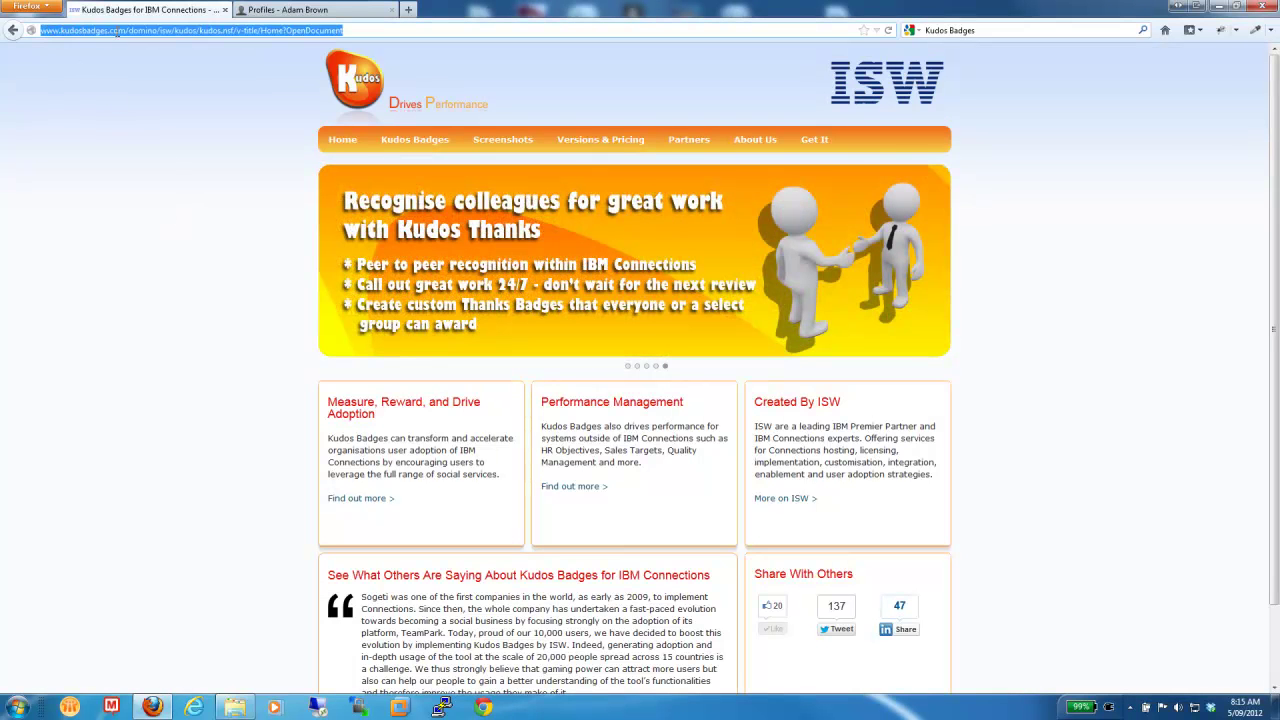
pyautogui.click(128, 42)
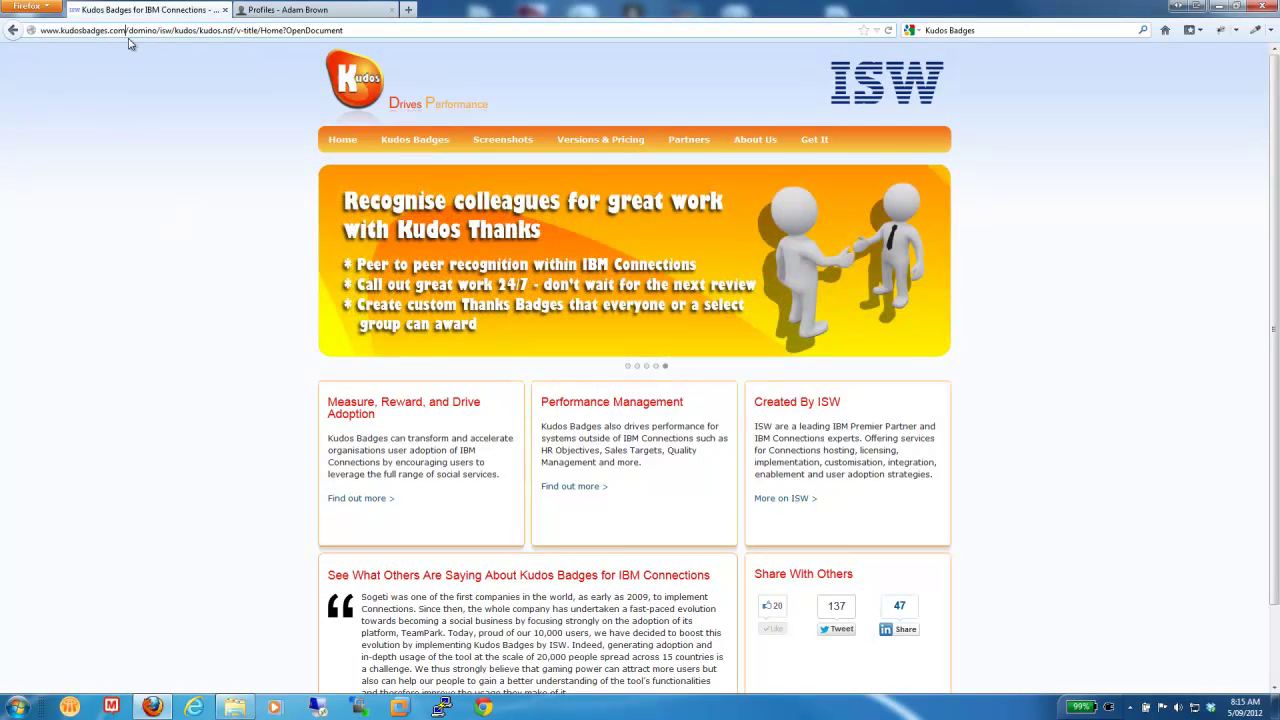
pyautogui.click(815, 142)
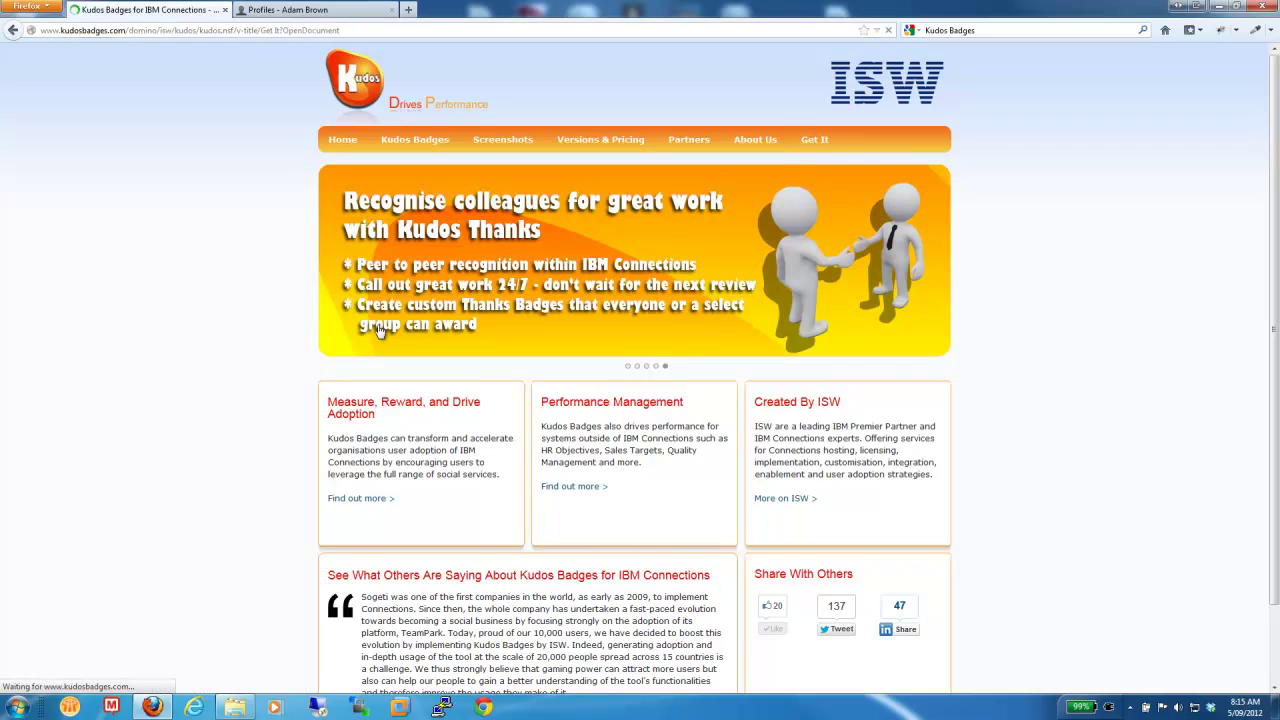